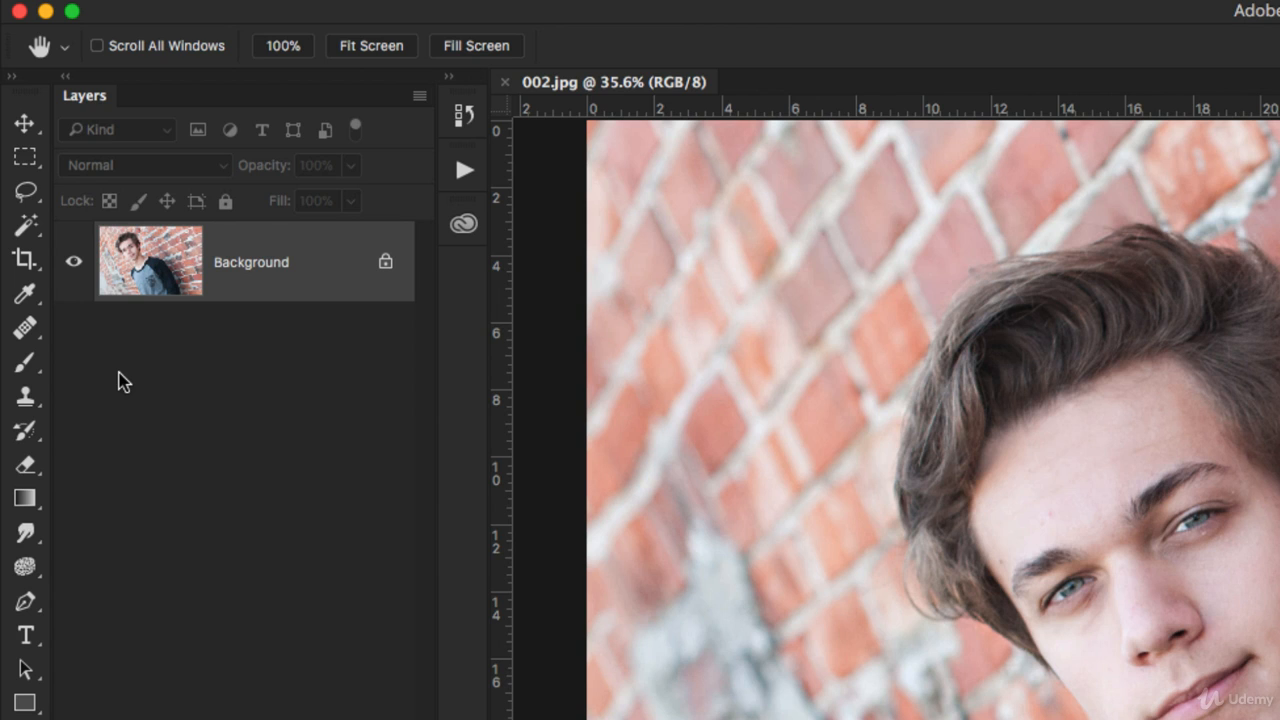
Select the Healing Brush Tool (J) from the healing tools group
{"action": "left_click", "coordinate": [22, 332]}
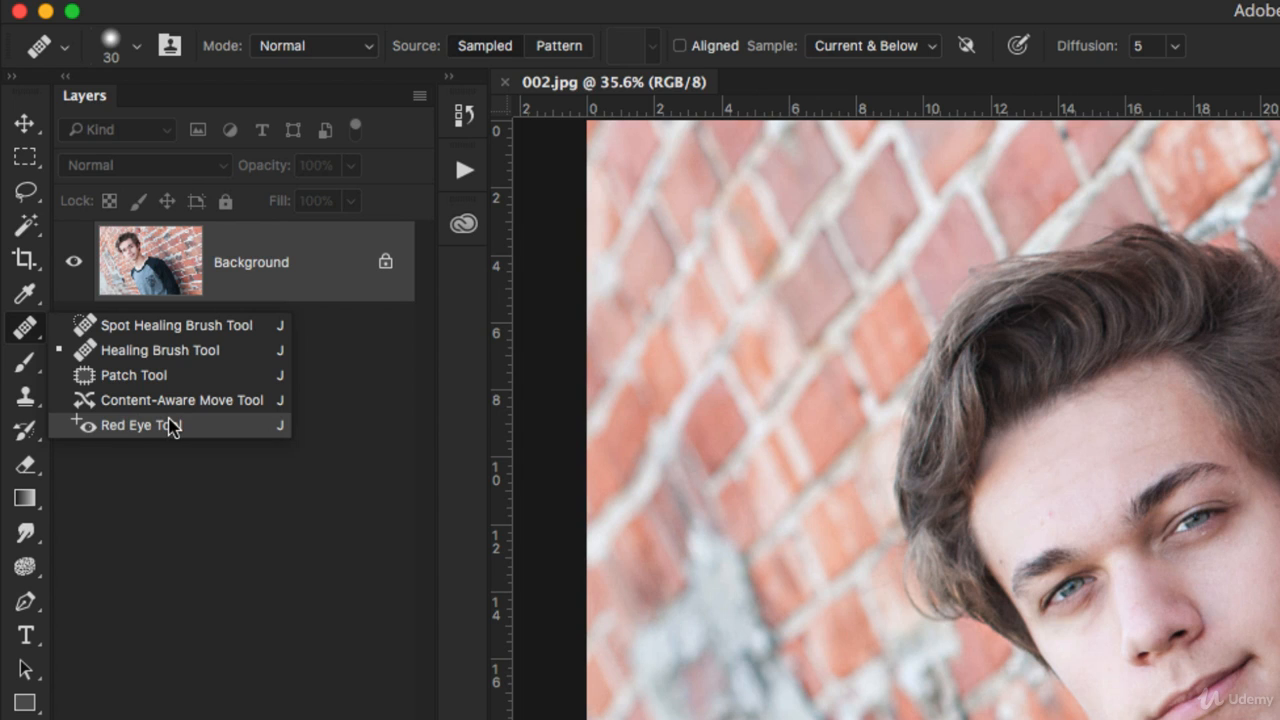
{"action": "left_click", "coordinate": [18, 331]}
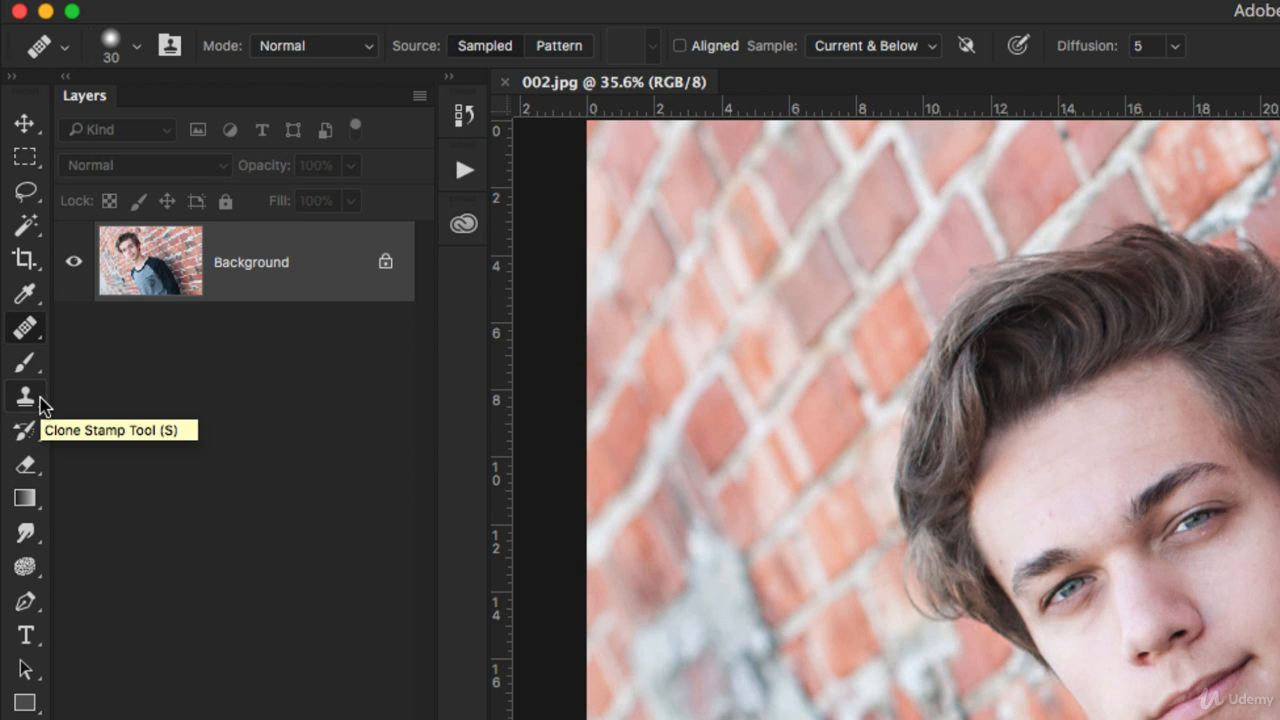
Open the healing tools flyout from the Healing Brush icon in the Tools panel
{"action": "left_click", "coordinate": [27, 330]}
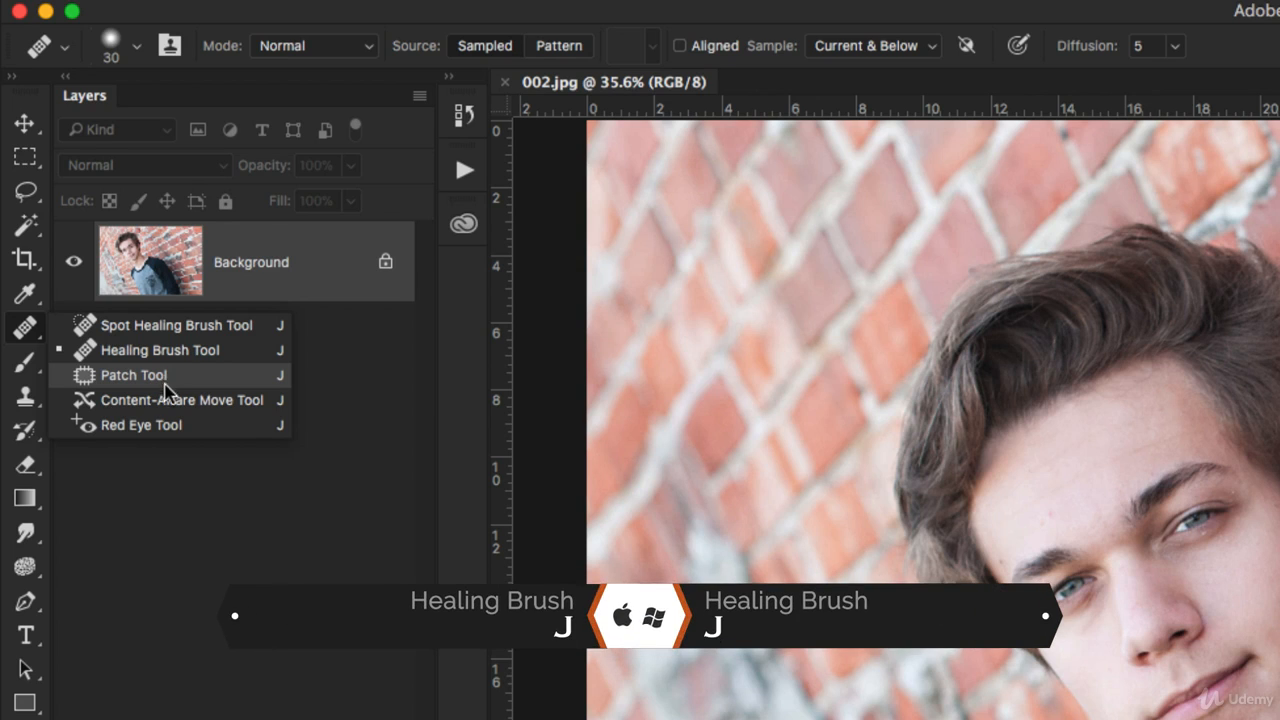
{"action": "left_click", "coordinate": [320, 464]}
{"action": "right_click", "coordinate": [38, 336]}
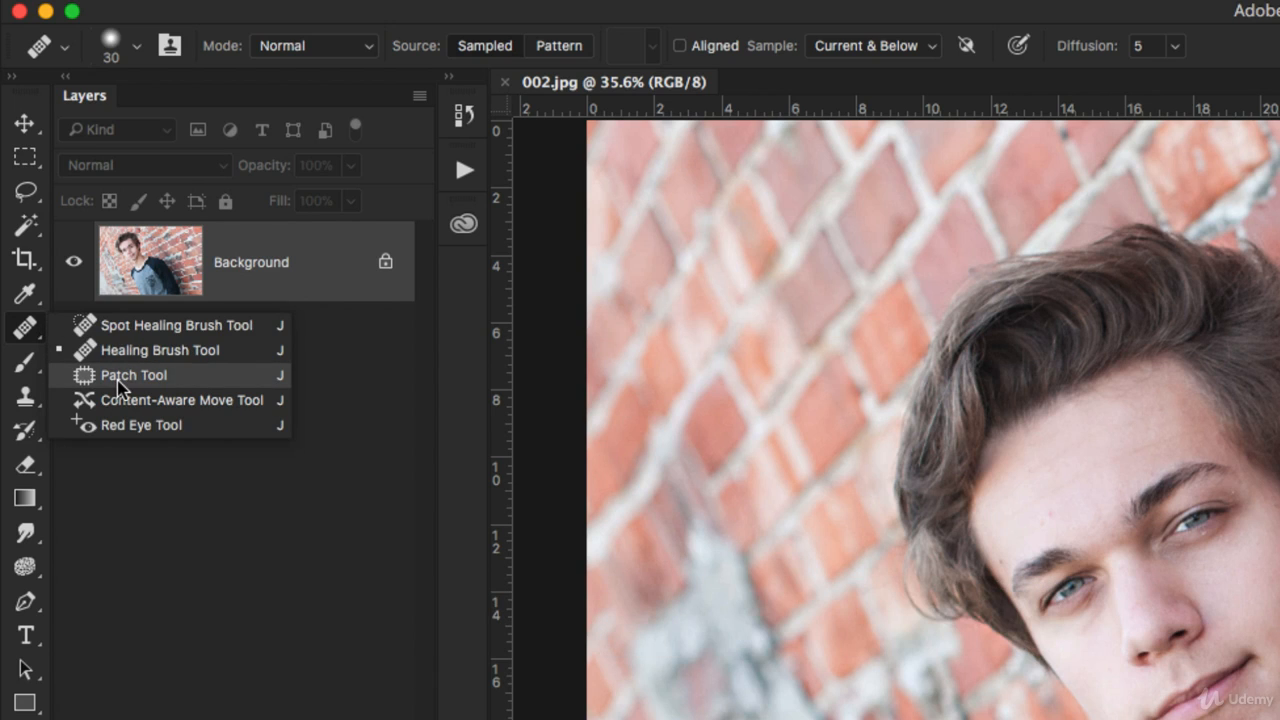
{"action": "left_click", "coordinate": [106, 325]}
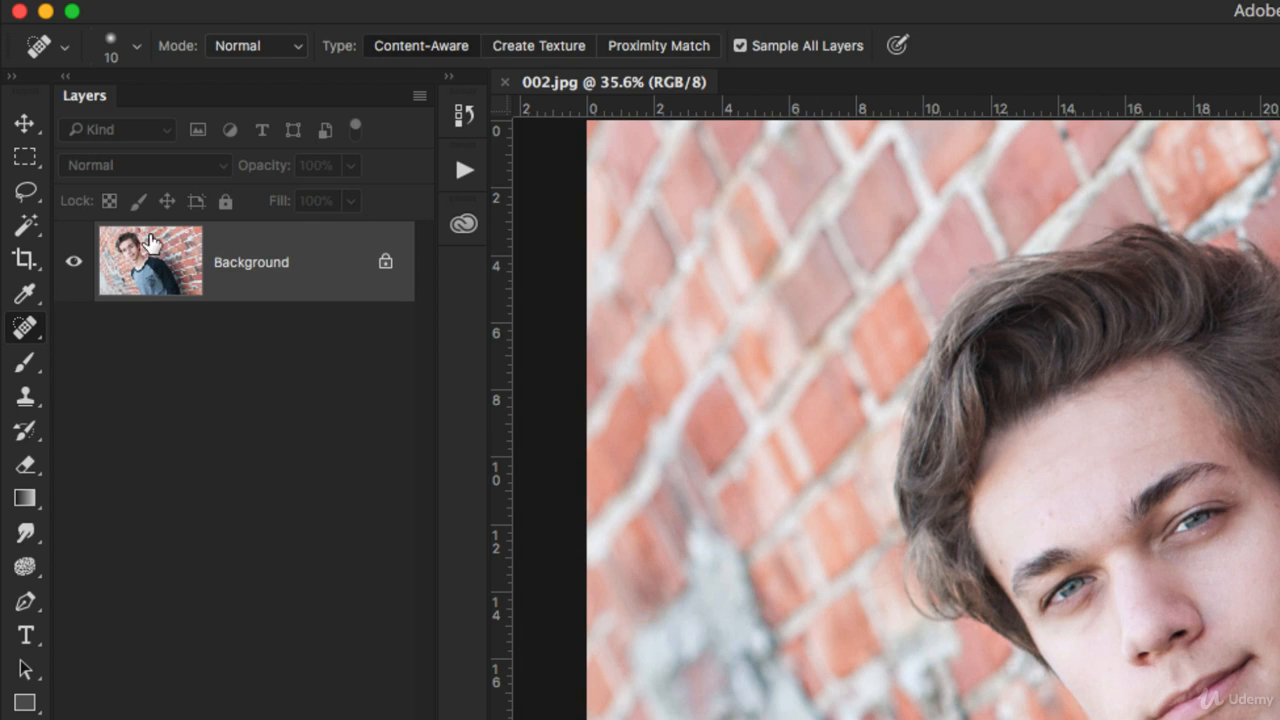
{"action": "left_click", "coordinate": [25, 327]}
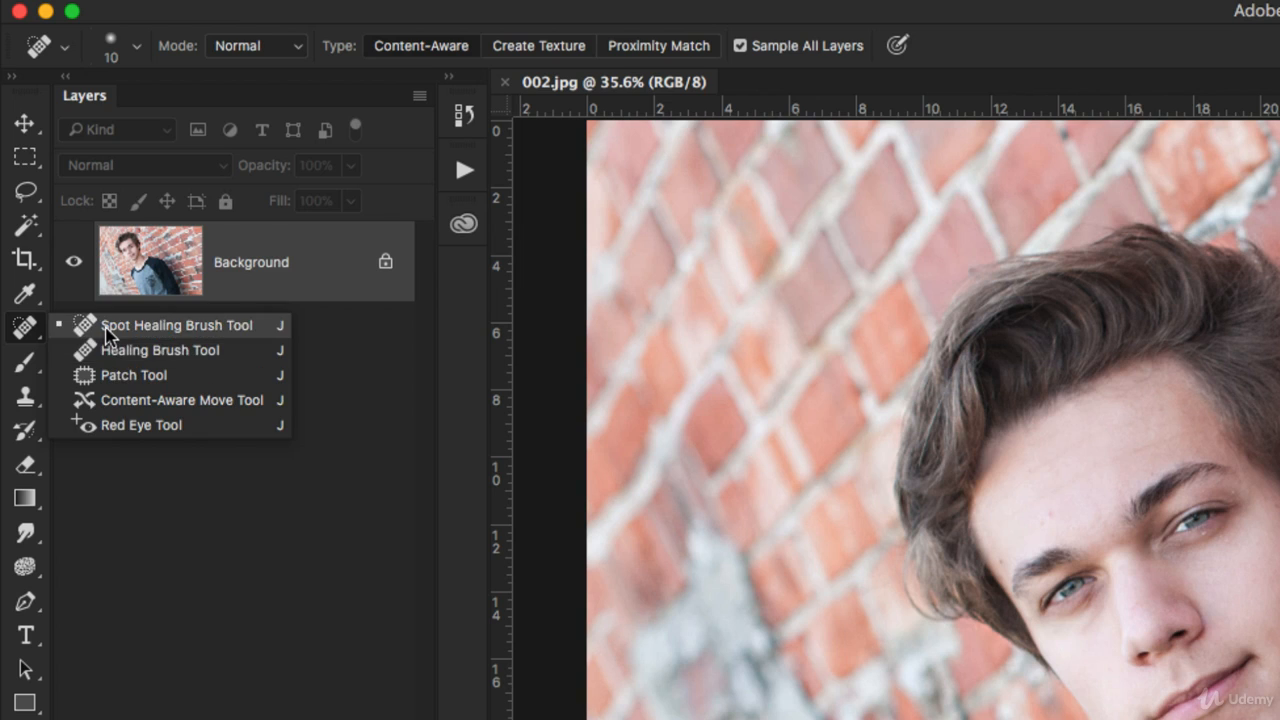
{"action": "left_click", "coordinate": [105, 326]}
{"action": "left_click", "coordinate": [25, 327]}
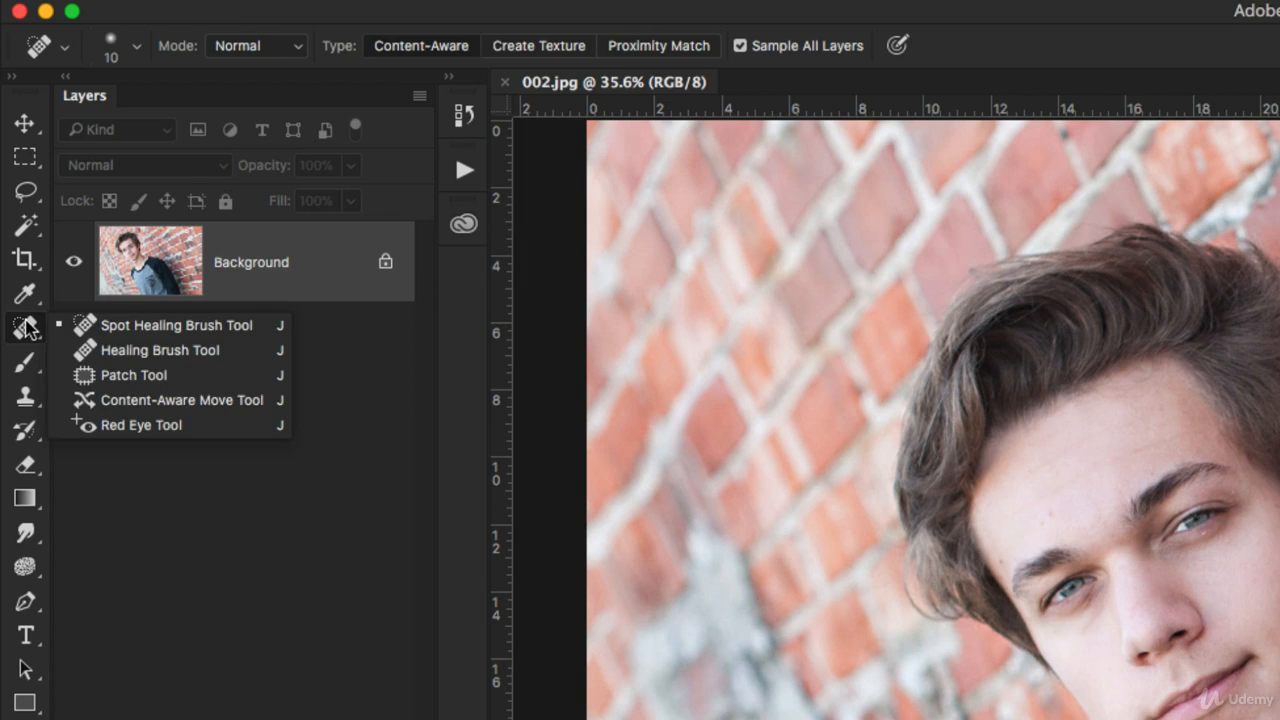
{"action": "left_click", "coordinate": [124, 353]}
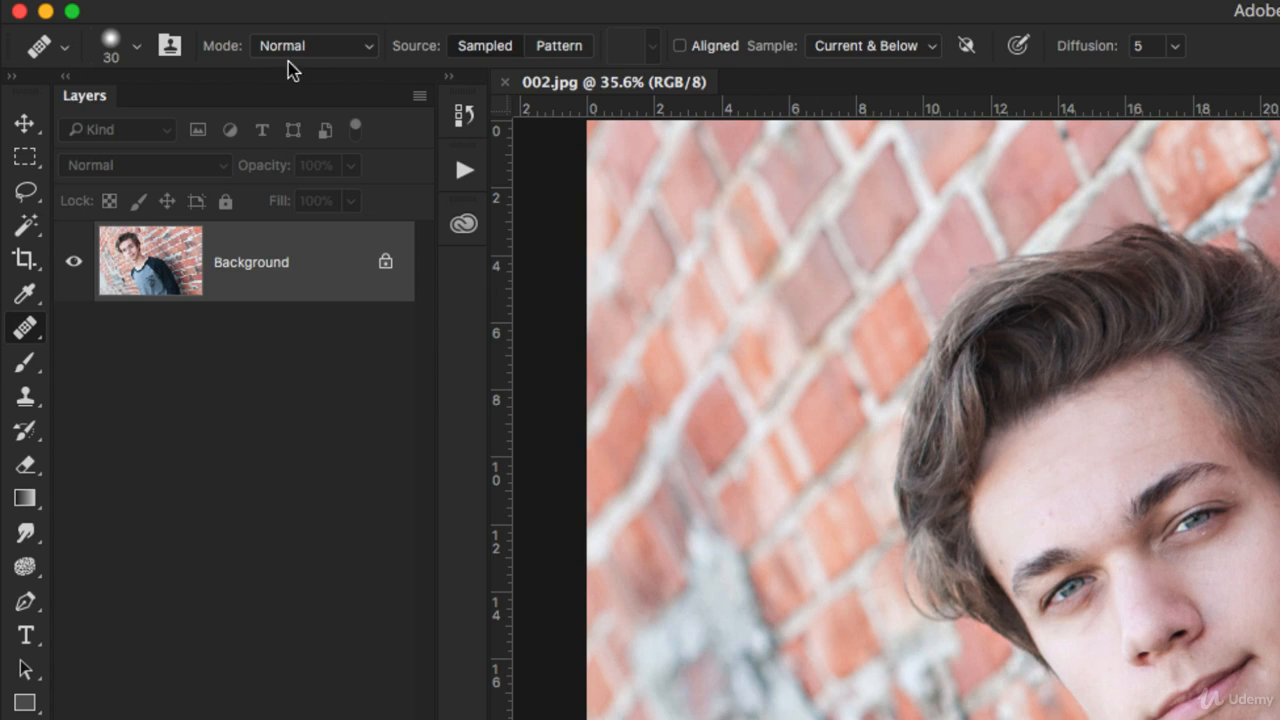
{"action": "left_click", "coordinate": [172, 47]}
{"action": "left_click", "coordinate": [624, 285]}
{"action": "left_click", "coordinate": [309, 44]}
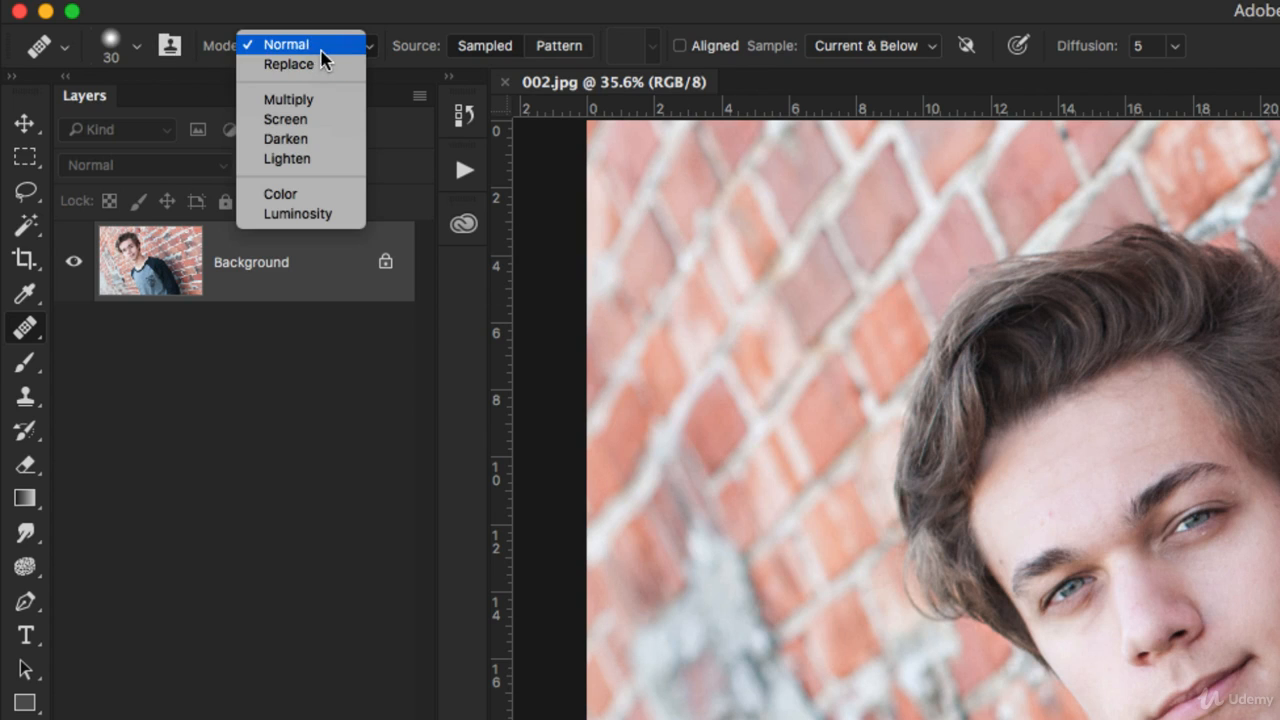
{"action": "left_click", "coordinate": [323, 48]}
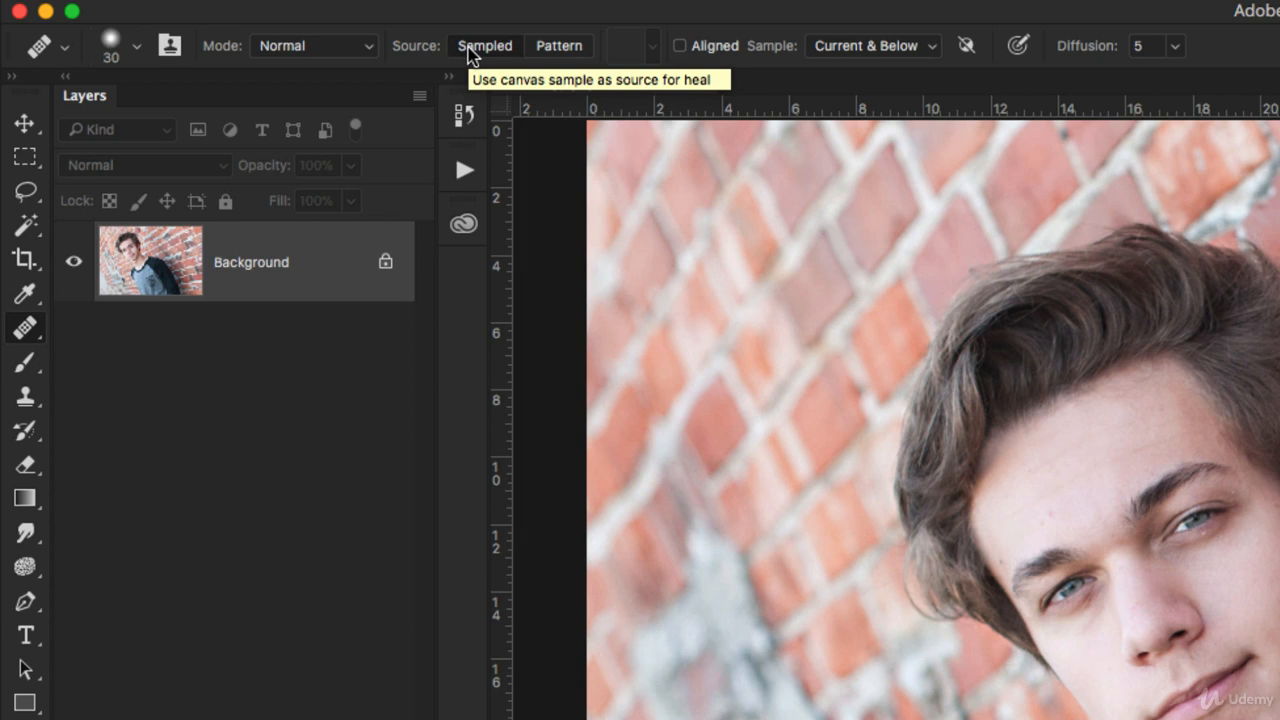
{"action": "left_click", "coordinate": [557, 46]}
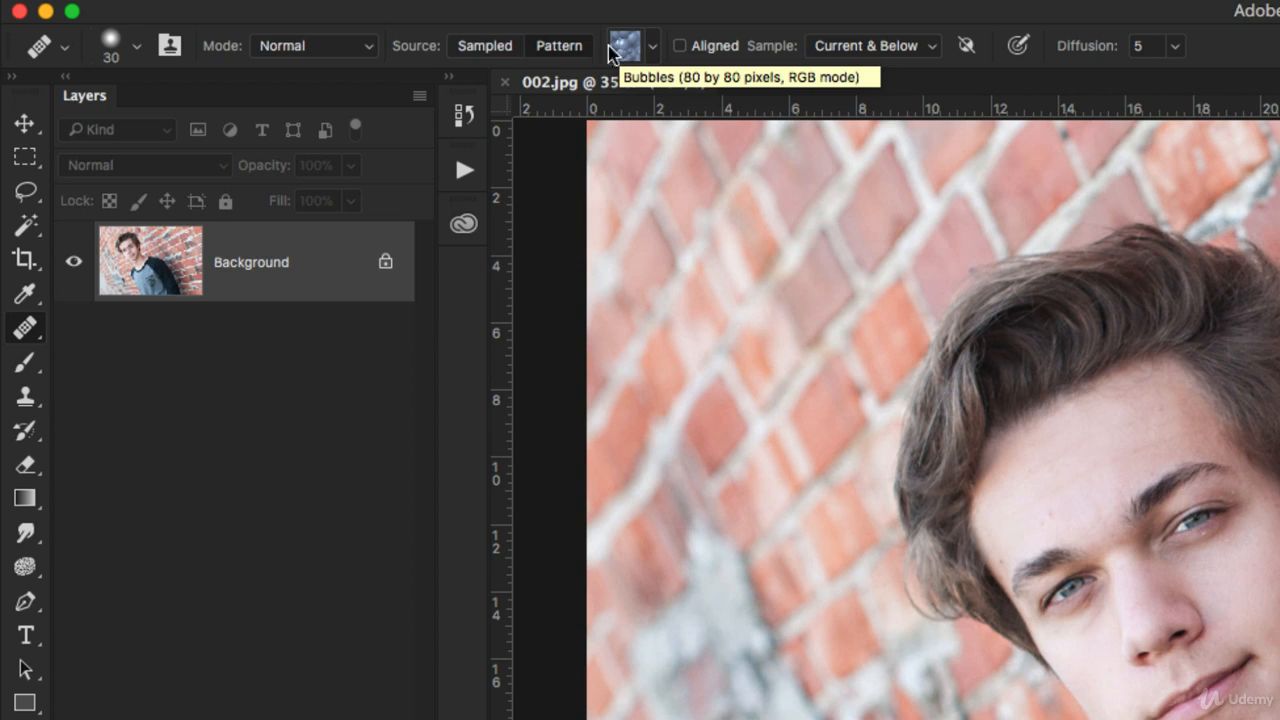
{"action": "left_click", "coordinate": [499, 49]}
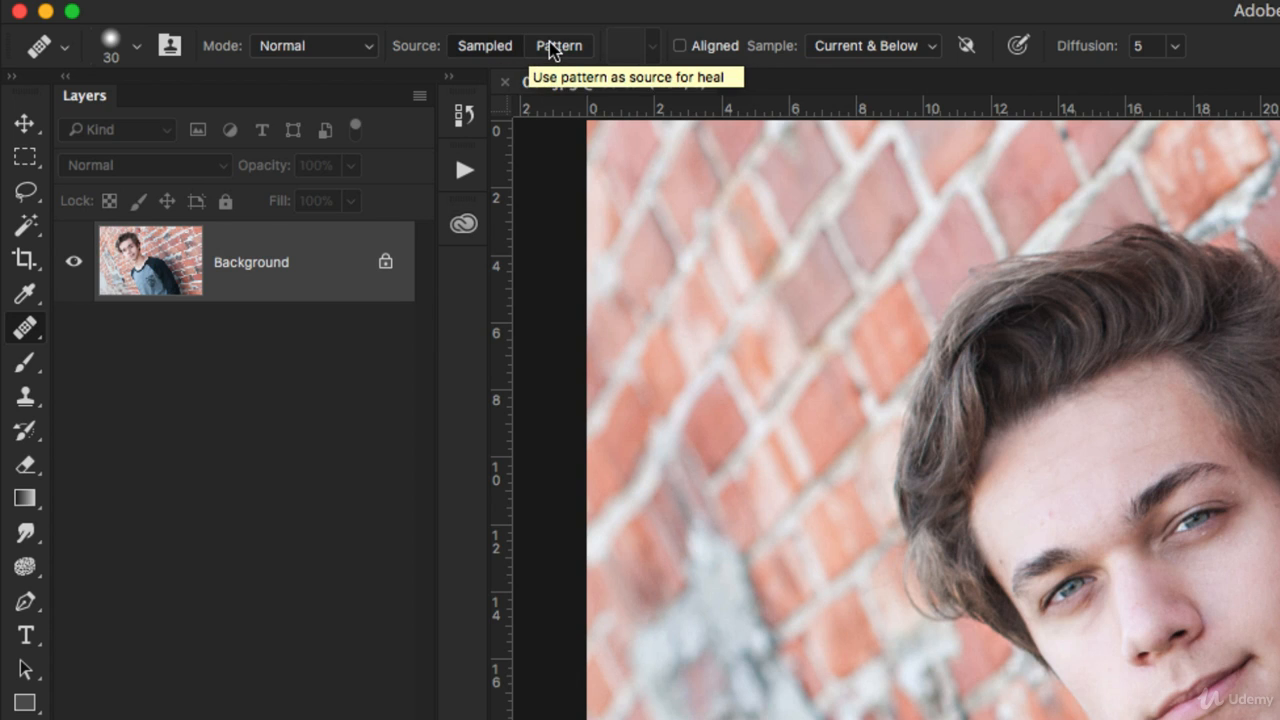
{"action": "left_click", "coordinate": [25, 396]}
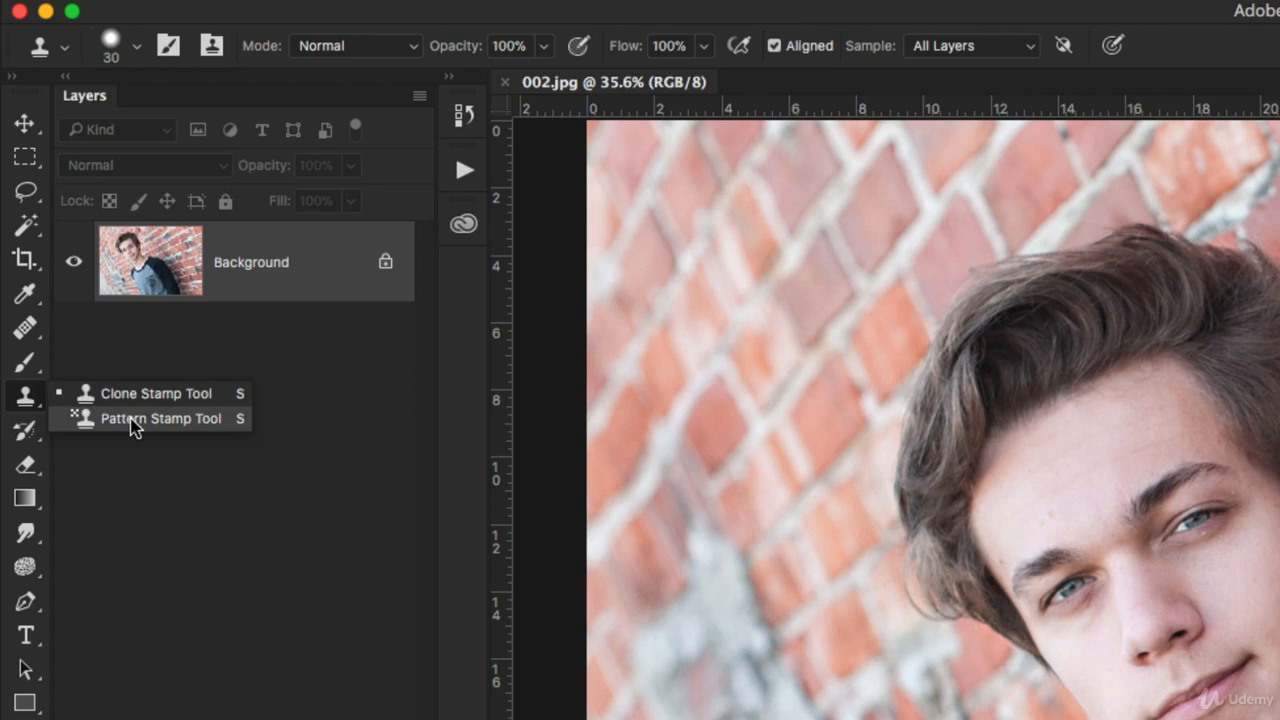
{"action": "left_click", "coordinate": [135, 425]}
{"action": "left_click", "coordinate": [794, 50]}
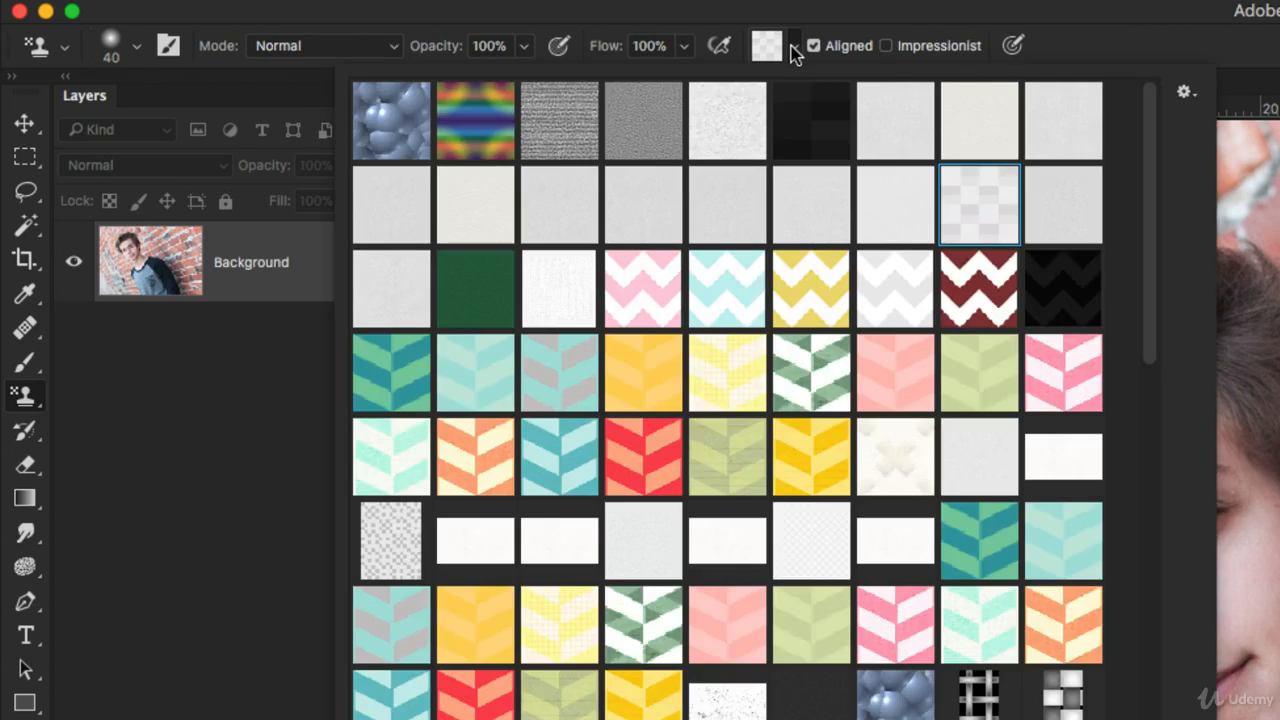
{"action": "left_click", "coordinate": [794, 50]}
{"action": "left_click", "coordinate": [25, 396]}
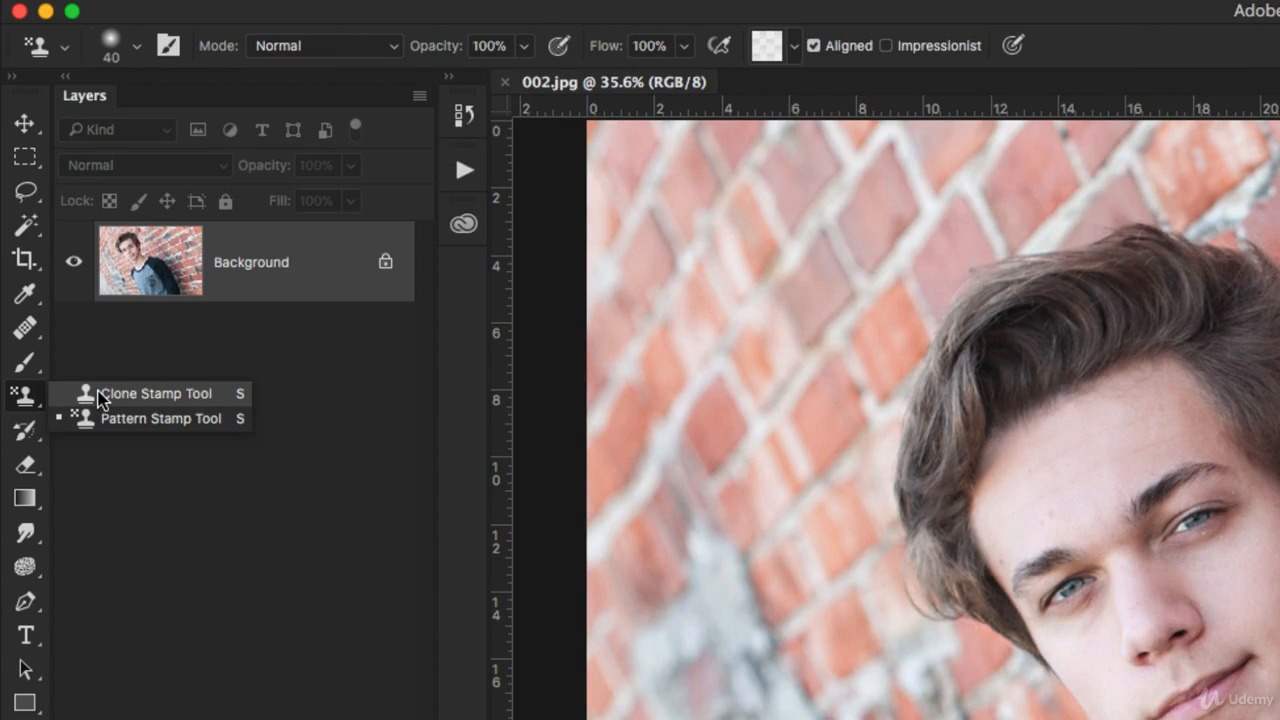
{"action": "left_click", "coordinate": [100, 395]}
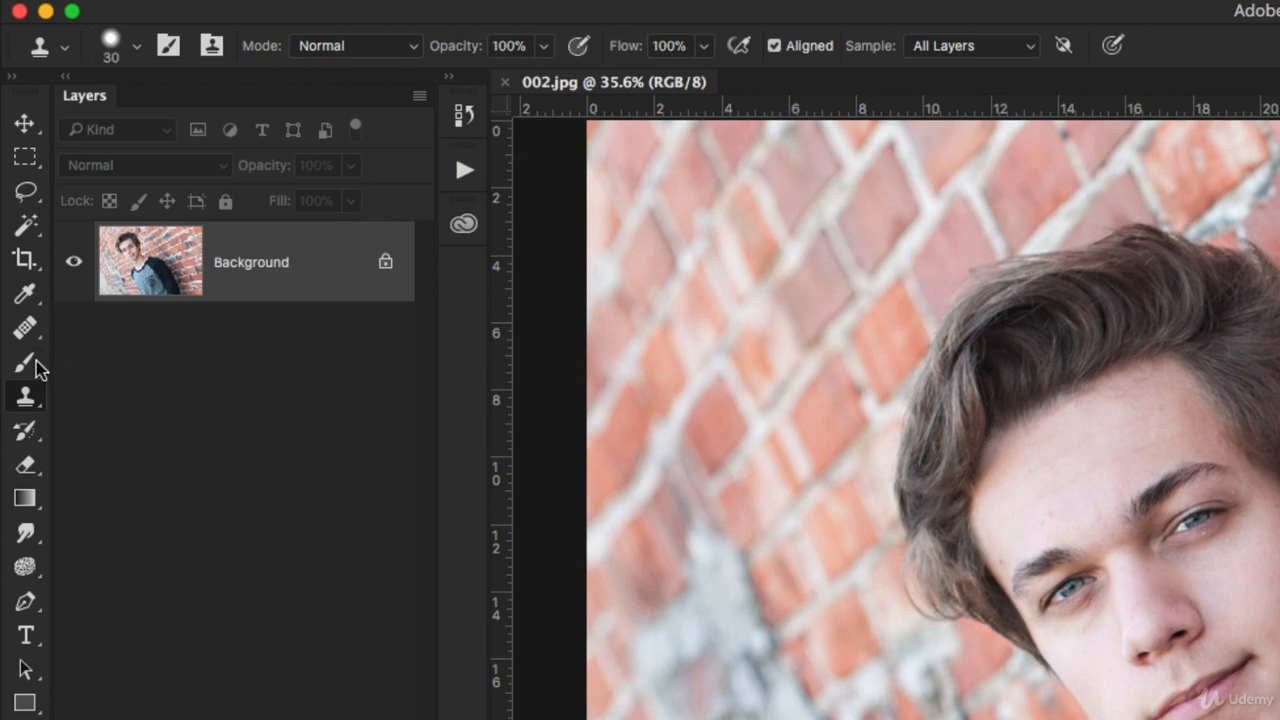
{"action": "left_click", "coordinate": [25, 328]}
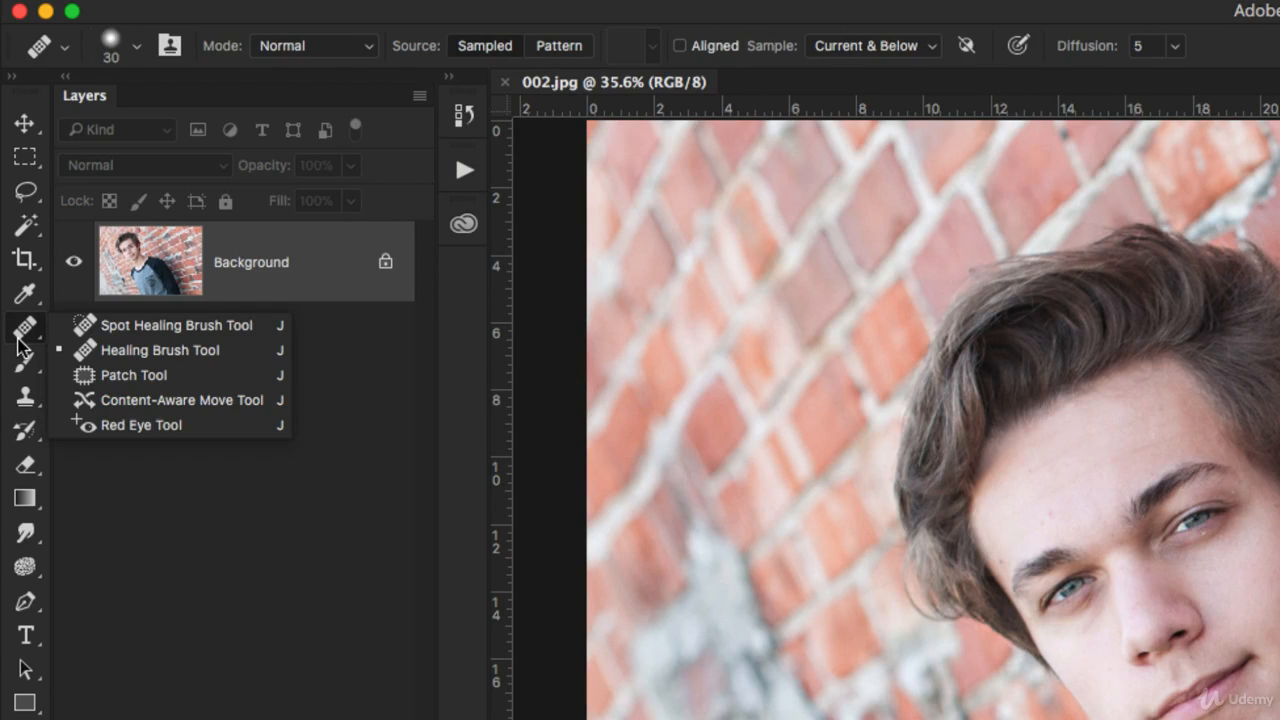
Turn on Aligned for the Healing Brush, test it on the forehead, and check the Sample setting
{"action": "left_click", "coordinate": [163, 352]}
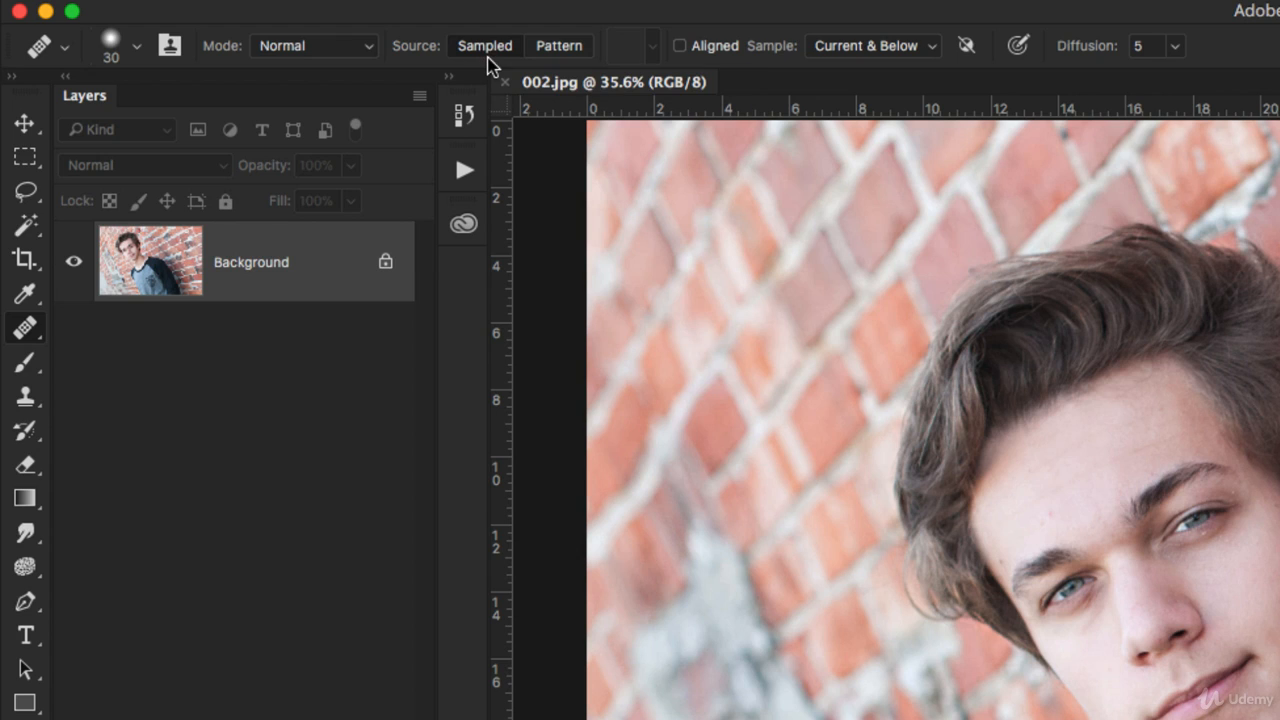
{"action": "left_click", "coordinate": [680, 46]}
{"action": "left_click", "coordinate": [1107, 508]}
{"action": "key", "text": "super+s"}
{"action": "left_click", "coordinate": [873, 52]}
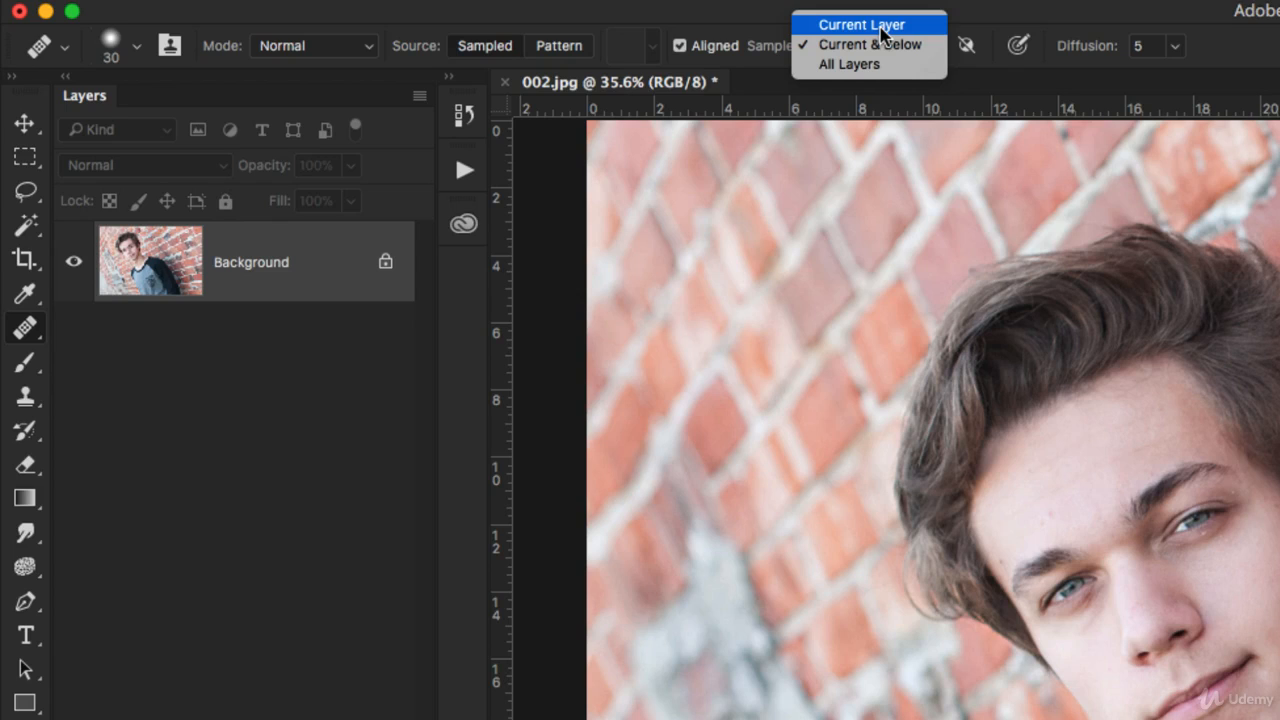
Keep Current & Below sampling and heal the spot at the eyebrow's outer end
{"action": "left_click", "coordinate": [996, 3]}
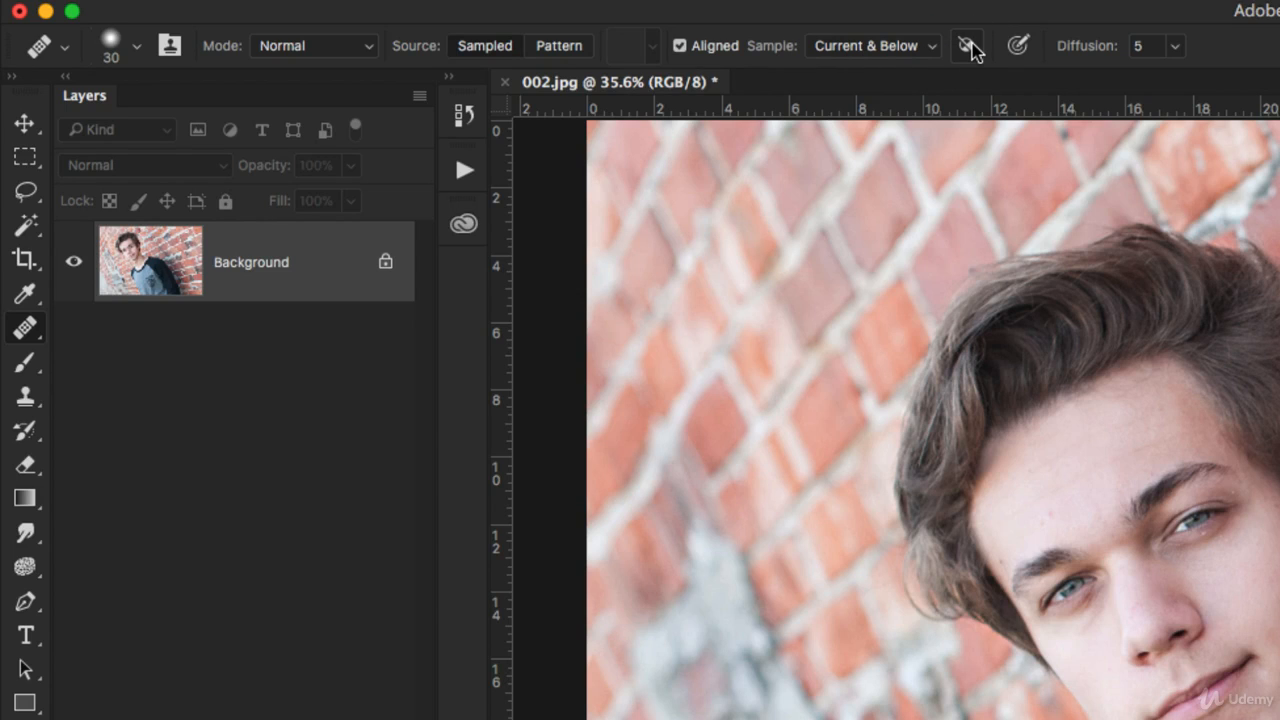
{"action": "left_click", "coordinate": [426, 1]}
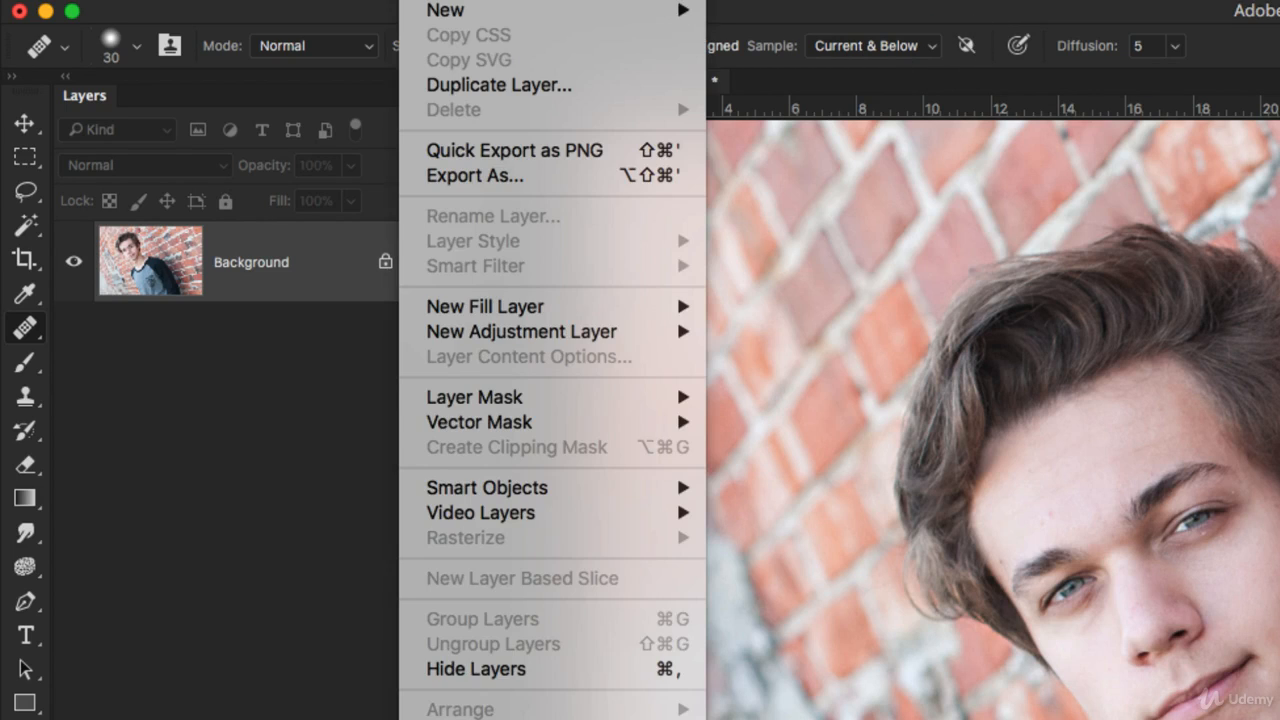
{"action": "mouse_move", "coordinate": [470, 335]}
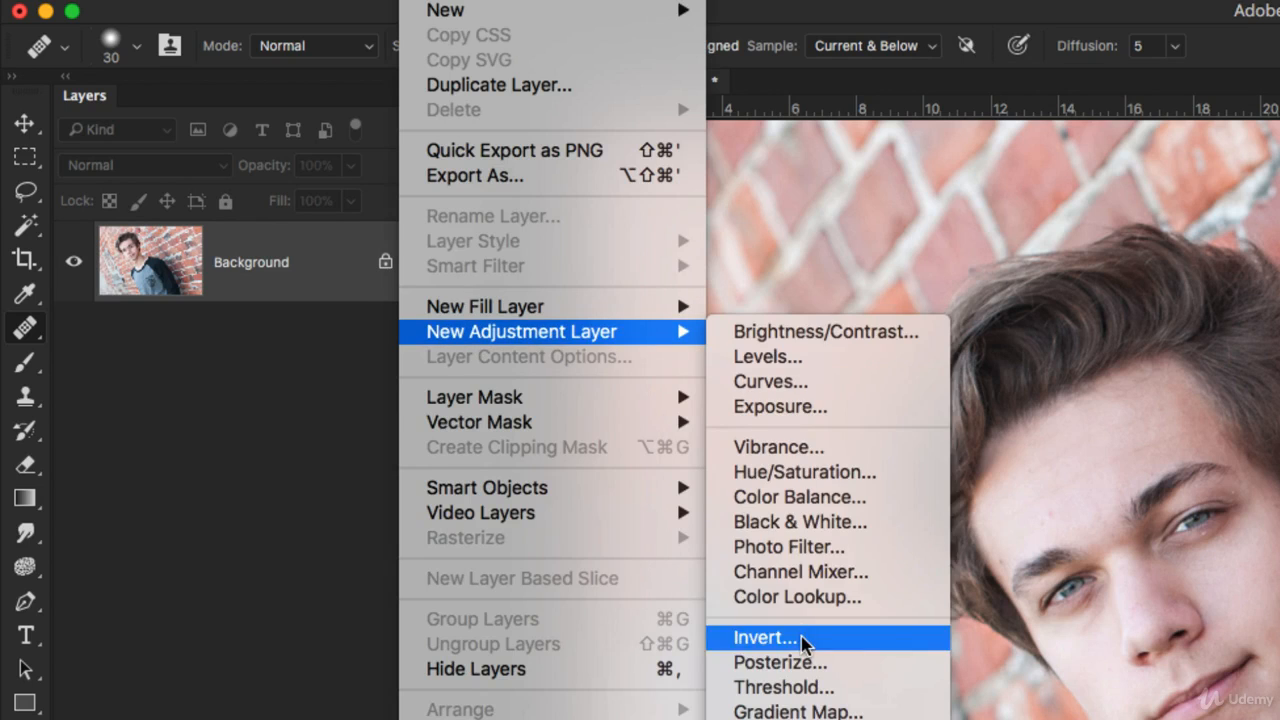
{"action": "left_click", "coordinate": [965, 6]}
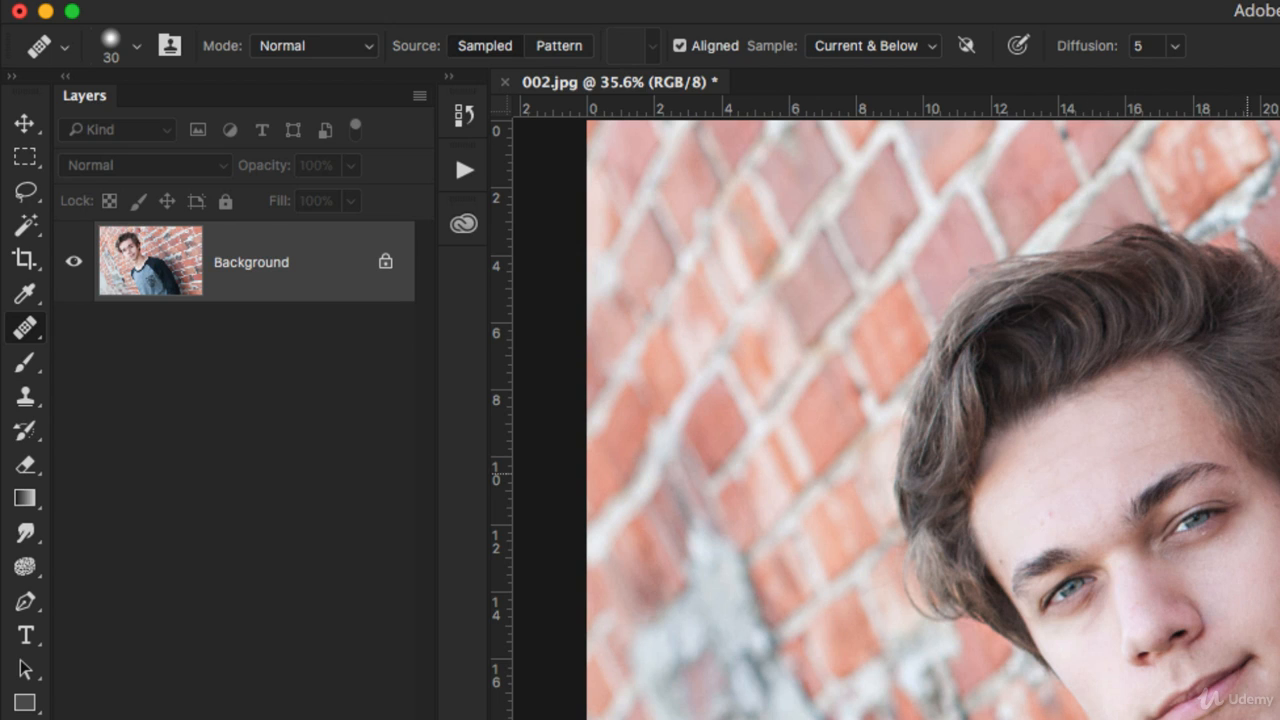
{"action": "left_click", "coordinate": [1188, 470]}
Set the Healing Brush Diffusion to 5
{"action": "left_click", "coordinate": [1176, 46]}
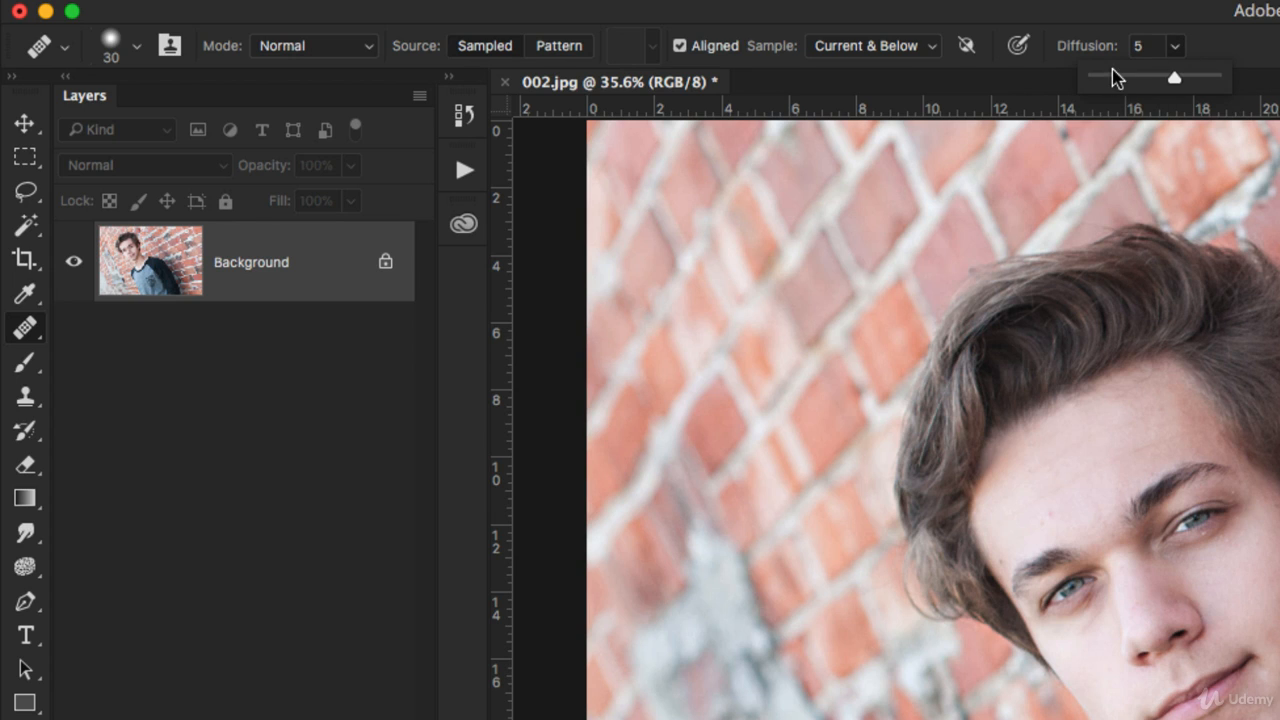
{"action": "left_click_drag", "start_coordinate": [1112, 76], "coordinate": [1102, 76]}
{"action": "left_click_drag", "start_coordinate": [1102, 74], "coordinate": [1168, 80]}
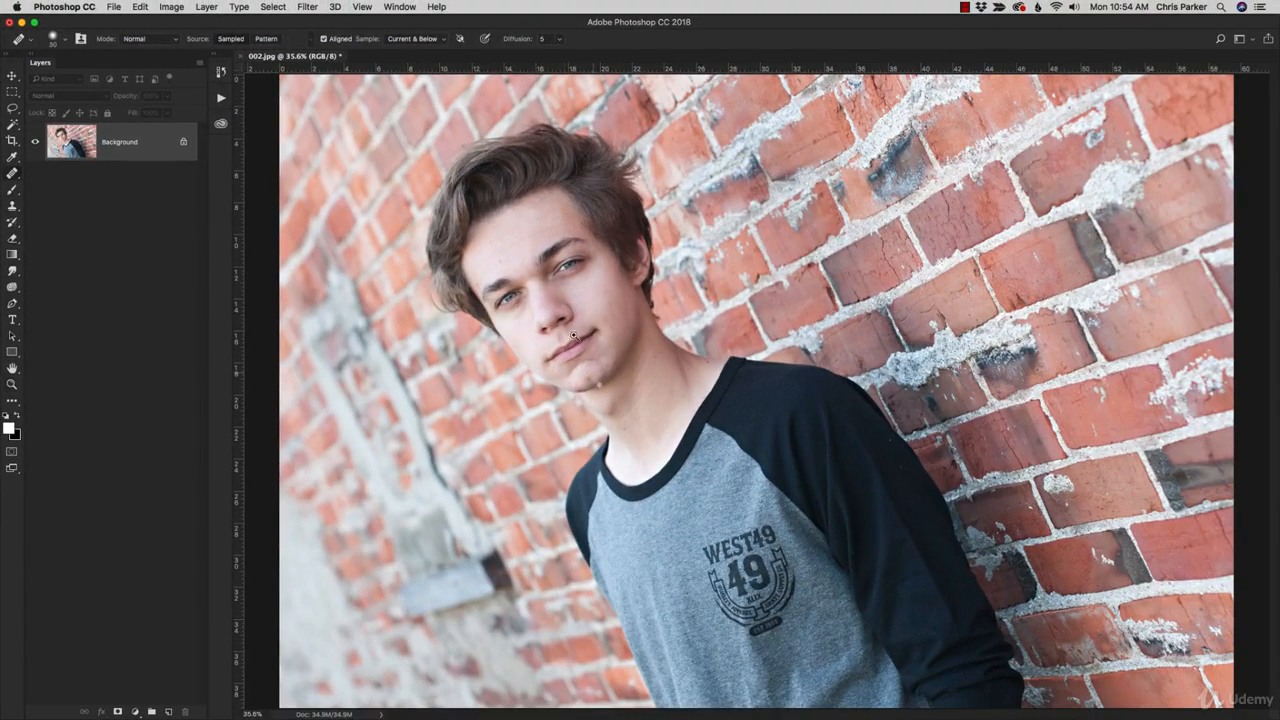
Zoom to 200% centred on the eyes and nose, then return to the Healing Brush
{"action": "key", "text": "z"}
{"action": "mouse_move", "coordinate": [426, 198]}
{"action": "left_mouse_down"}
{"action": "mouse_move", "coordinate": [600, 316]}
{"action": "mouse_move", "coordinate": [700, 430]}
{"action": "left_mouse_up"}
{"action": "left_click_drag", "start_coordinate": [779, 333], "coordinate": [622, 402]}
{"action": "left_click", "coordinate": [600, 379]}
{"action": "left_click", "coordinate": [600, 379]}
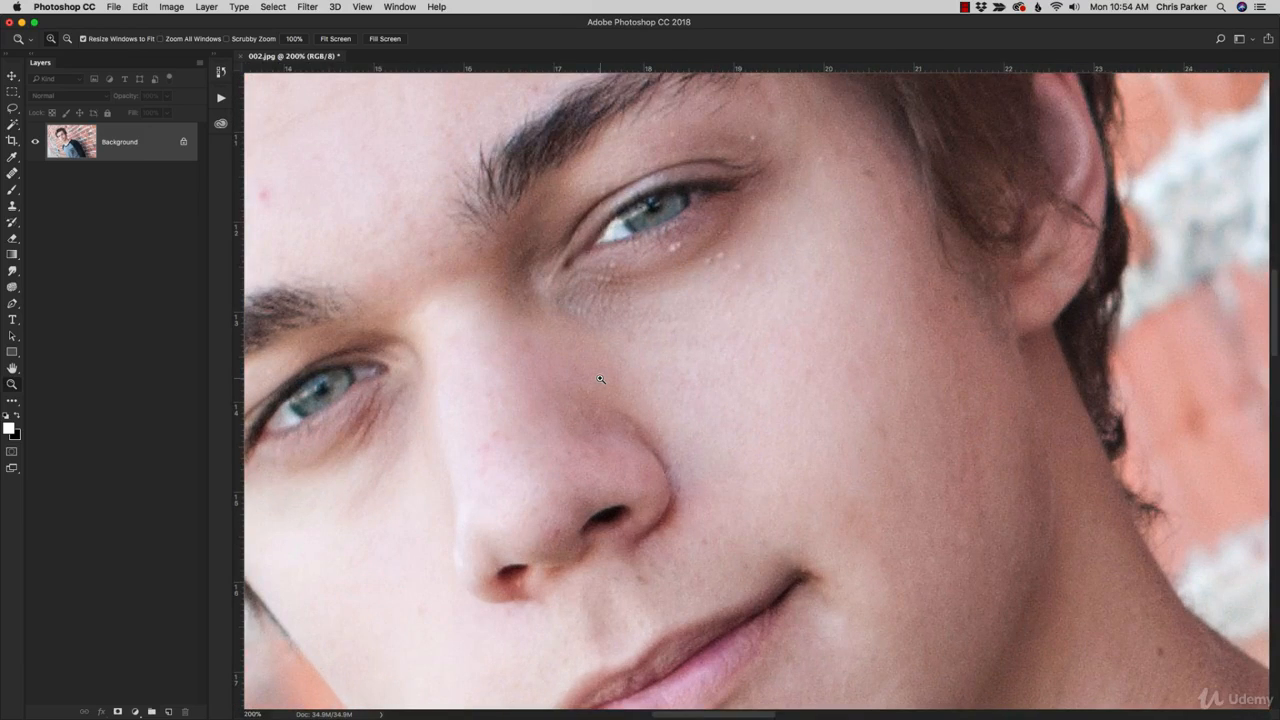
{"action": "key", "text": "j"}
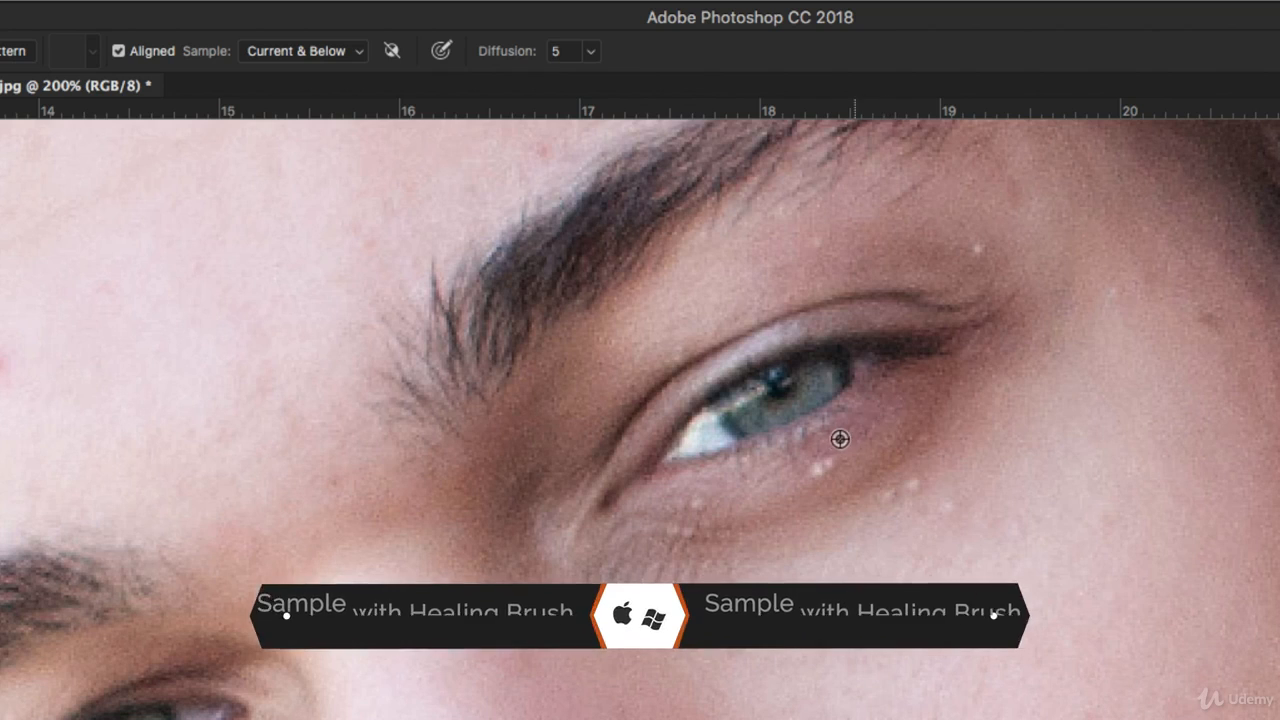
Try a heal on the under-eye blemish, undo it, and create empty Layer 1
{"action": "left_click", "coordinate": [968, 465], "text": "alt"}
{"action": "left_click", "coordinate": [949, 507]}
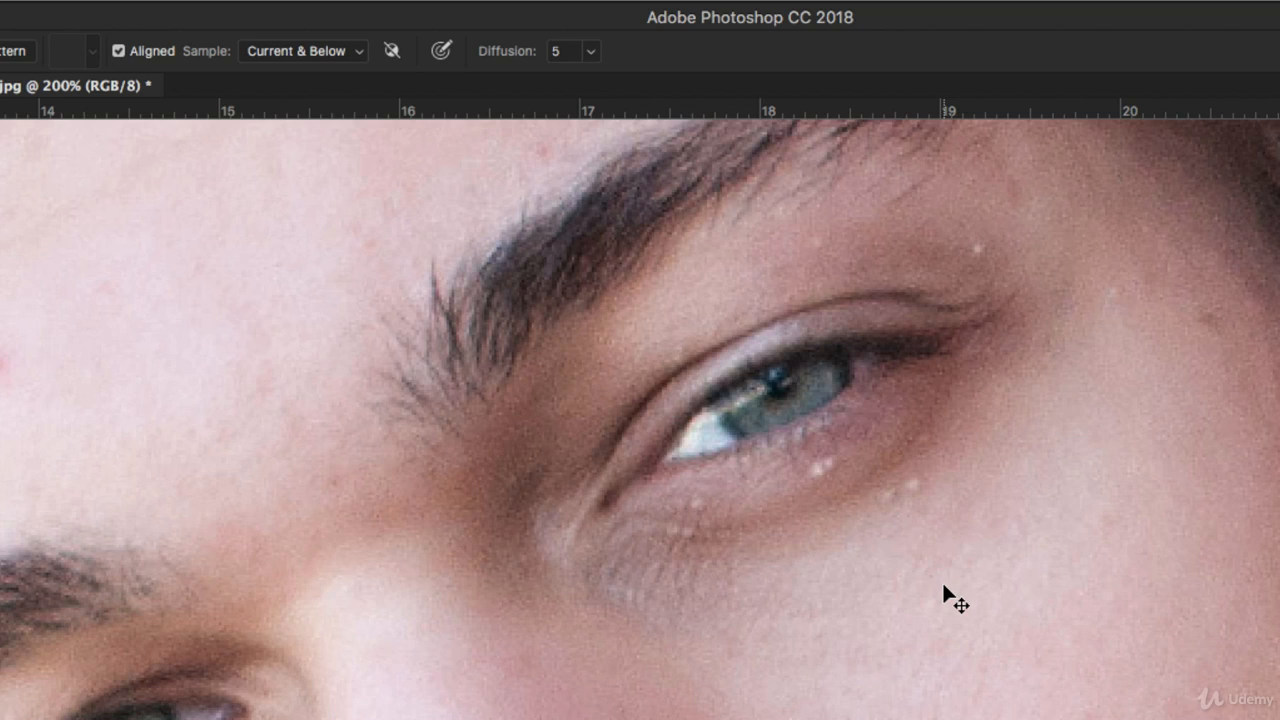
{"action": "key", "text": "super+z"}
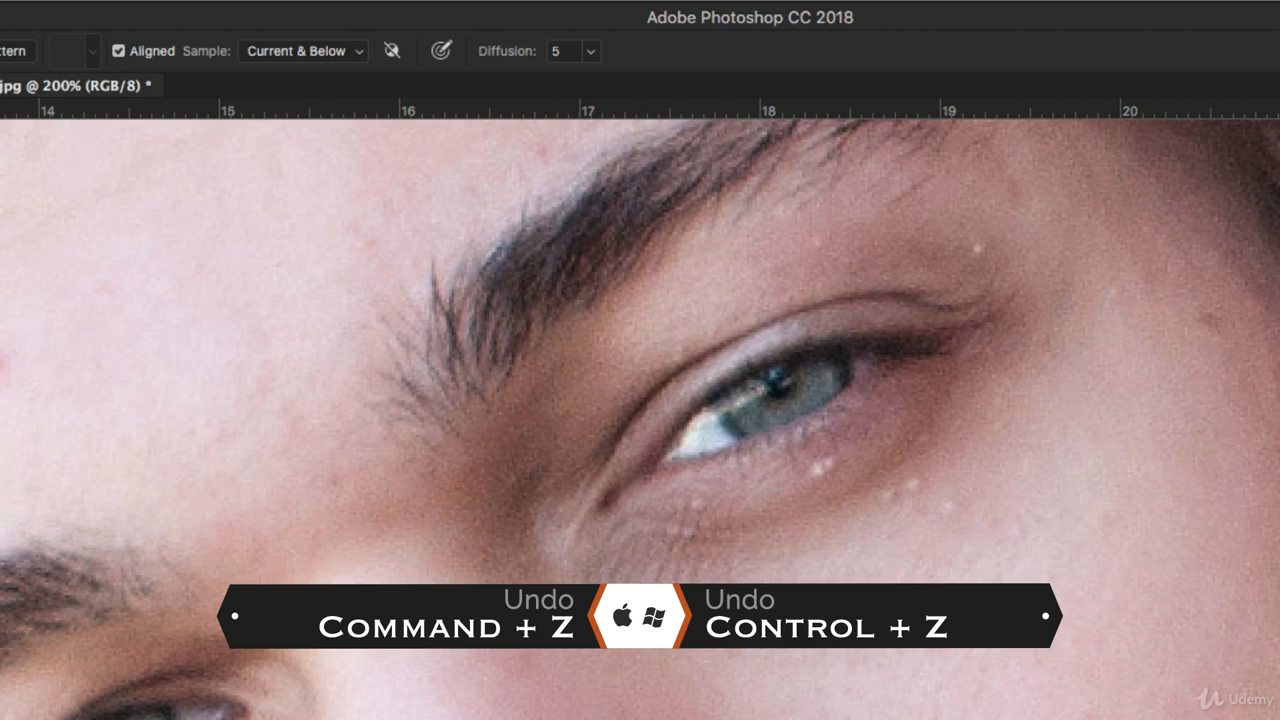
{"action": "key", "text": "alt+shift+super+n"}
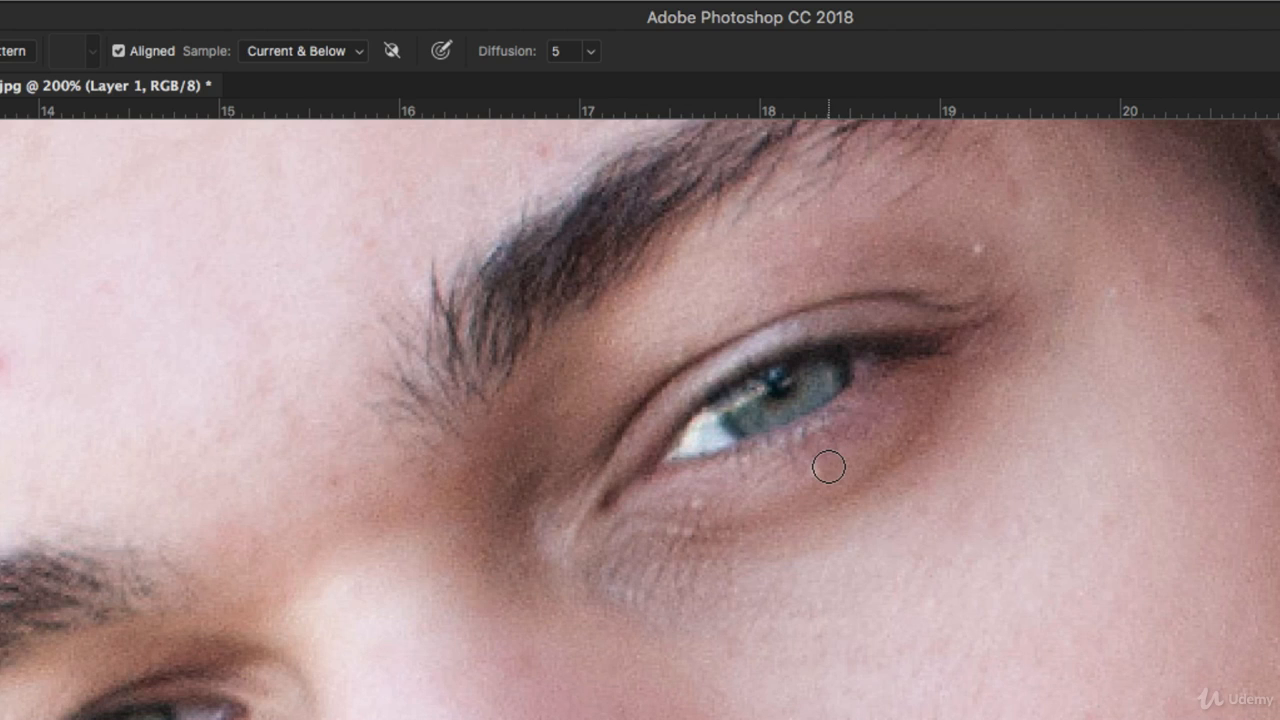
Sample clean skin and heal the white spots beneath the eye on Layer 1
{"action": "left_click", "coordinate": [829, 467]}
{"action": "left_click", "coordinate": [820, 471]}
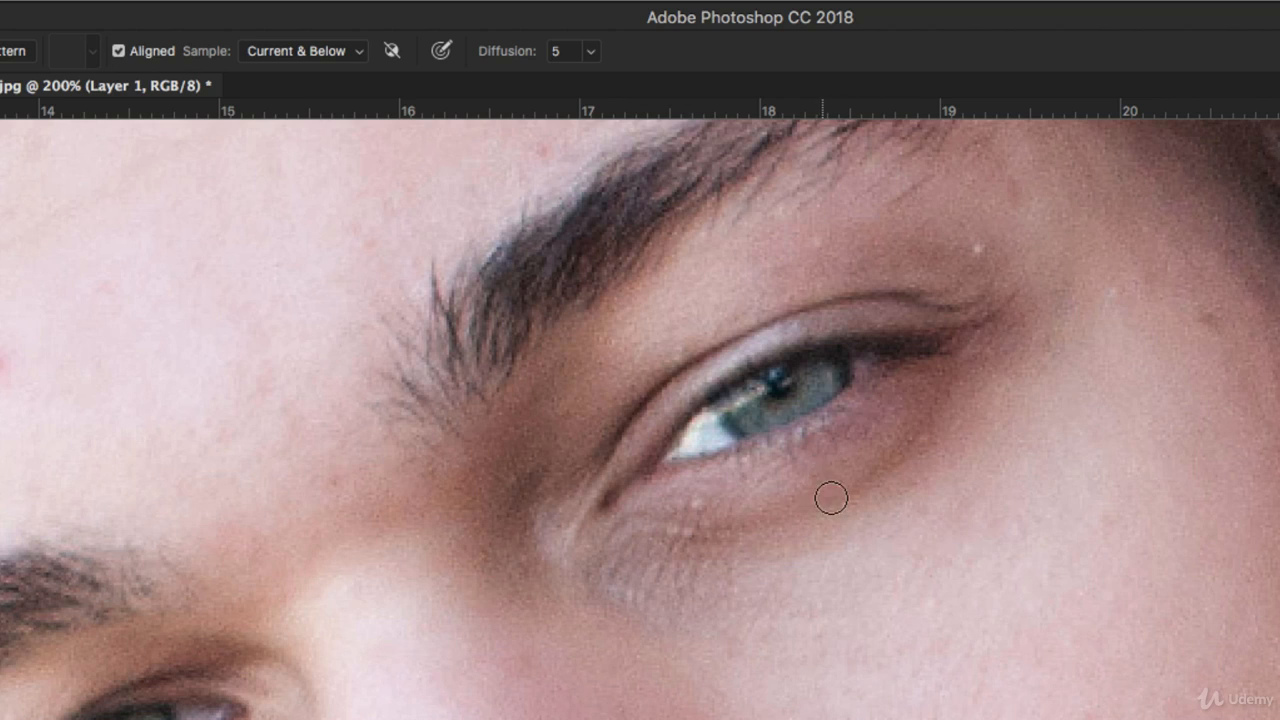
{"action": "left_click", "coordinate": [714, 508], "text": "alt"}
{"action": "left_click", "coordinate": [697, 504]}
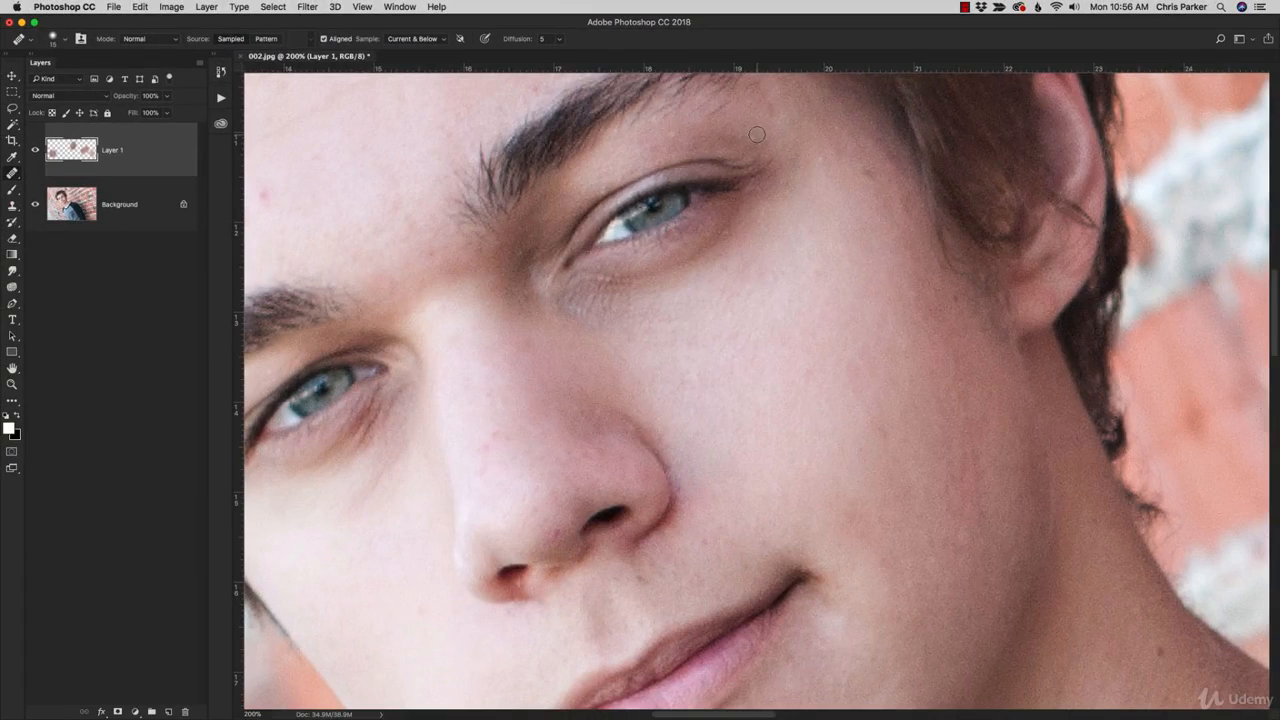
Heal a blemish near the brow, then choose the Spot Healing Brush Tool
{"action": "left_click", "coordinate": [750, 136]}
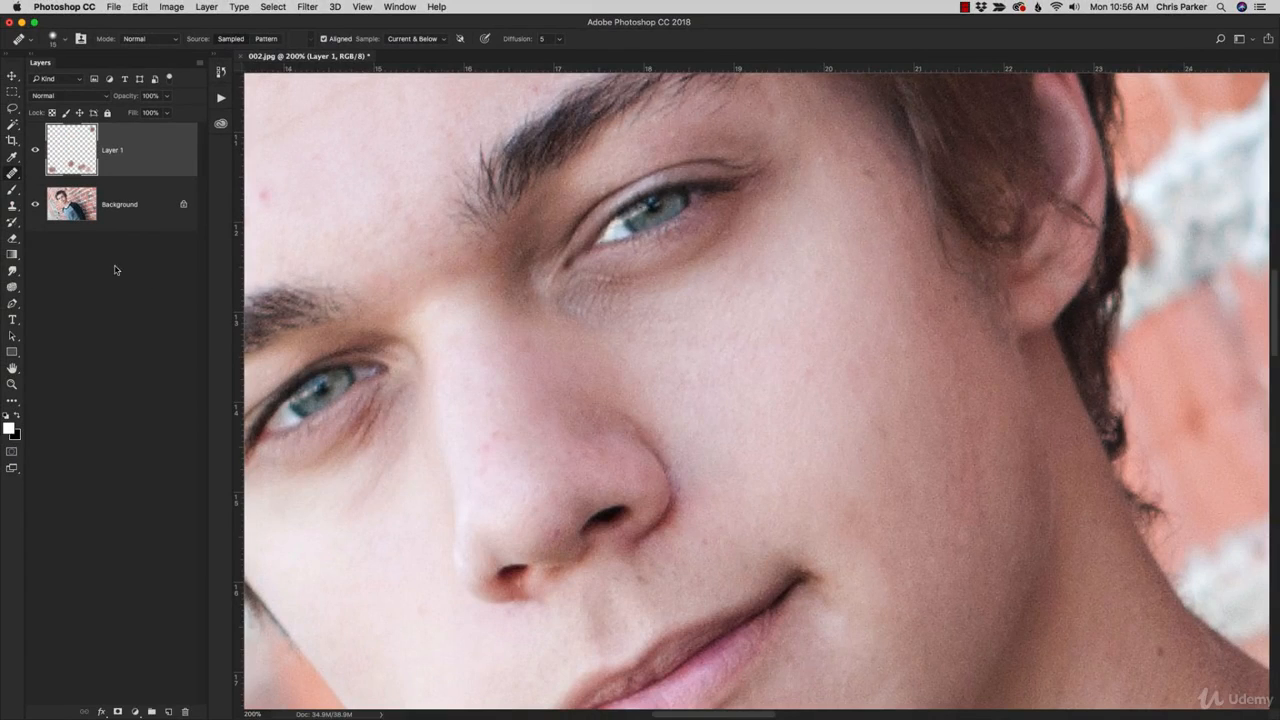
{"action": "left_click", "coordinate": [13, 174]}
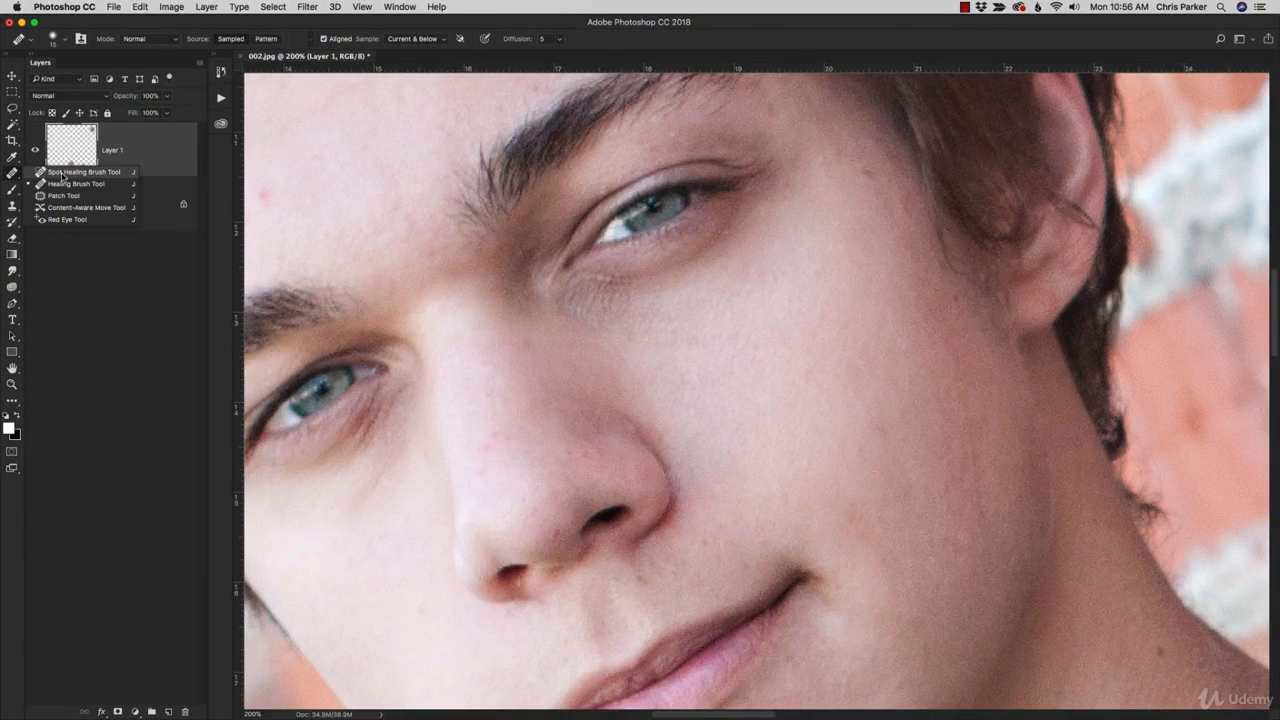
{"action": "left_click", "coordinate": [62, 174]}
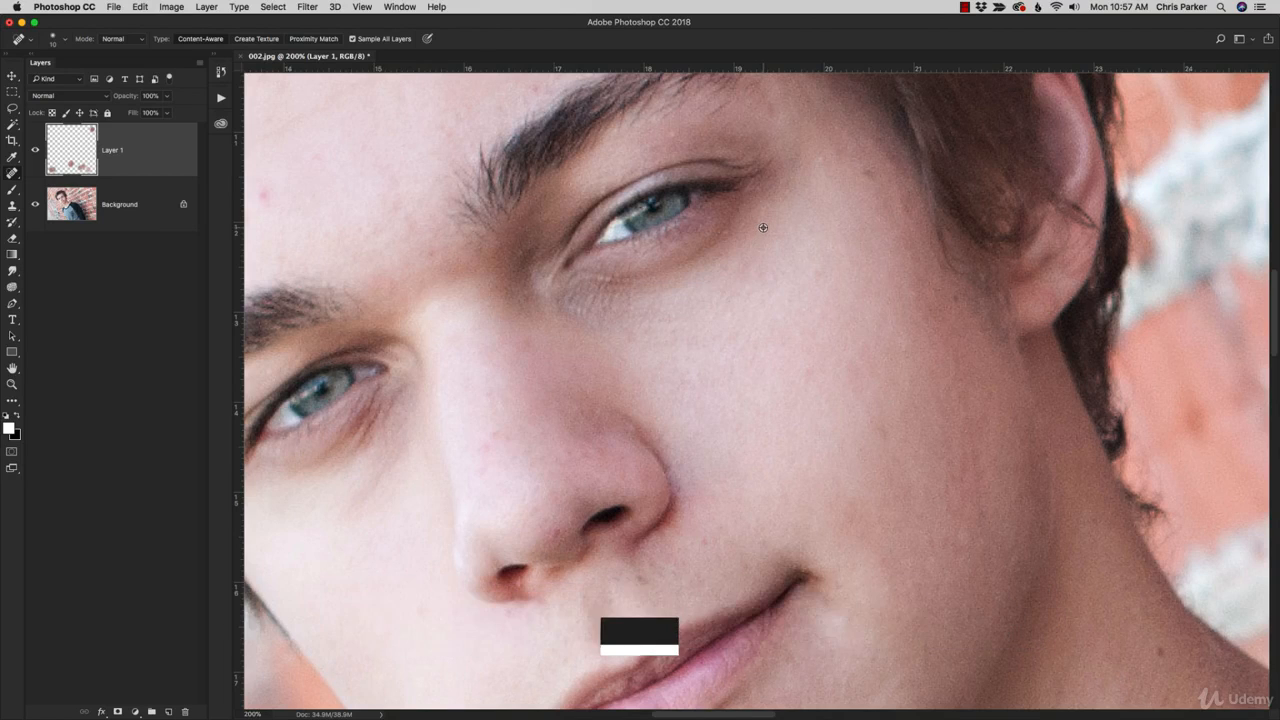
Alt-click the image with the Spot Healing Brush to trigger its automatic-sampling warning
{"action": "left_click", "coordinate": [763, 228], "text": "alt"}
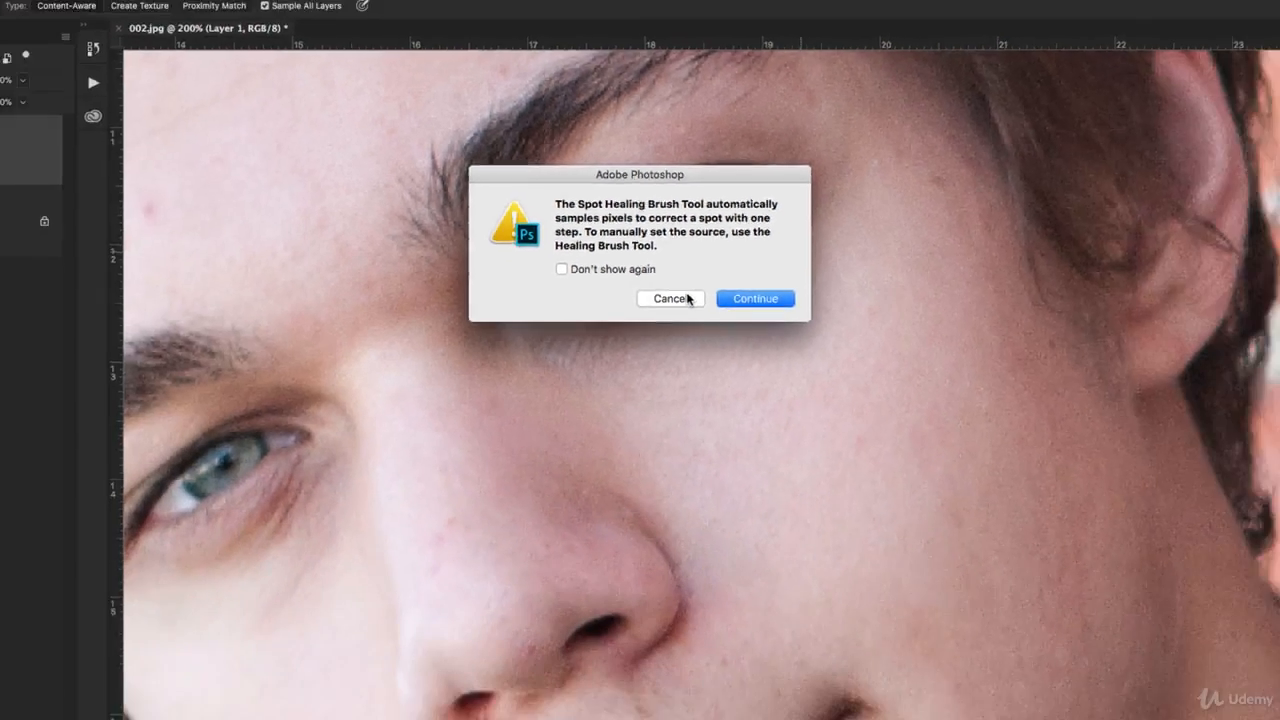
Cancel the Spot Healing Brush alert
{"action": "left_click", "coordinate": [703, 459]}
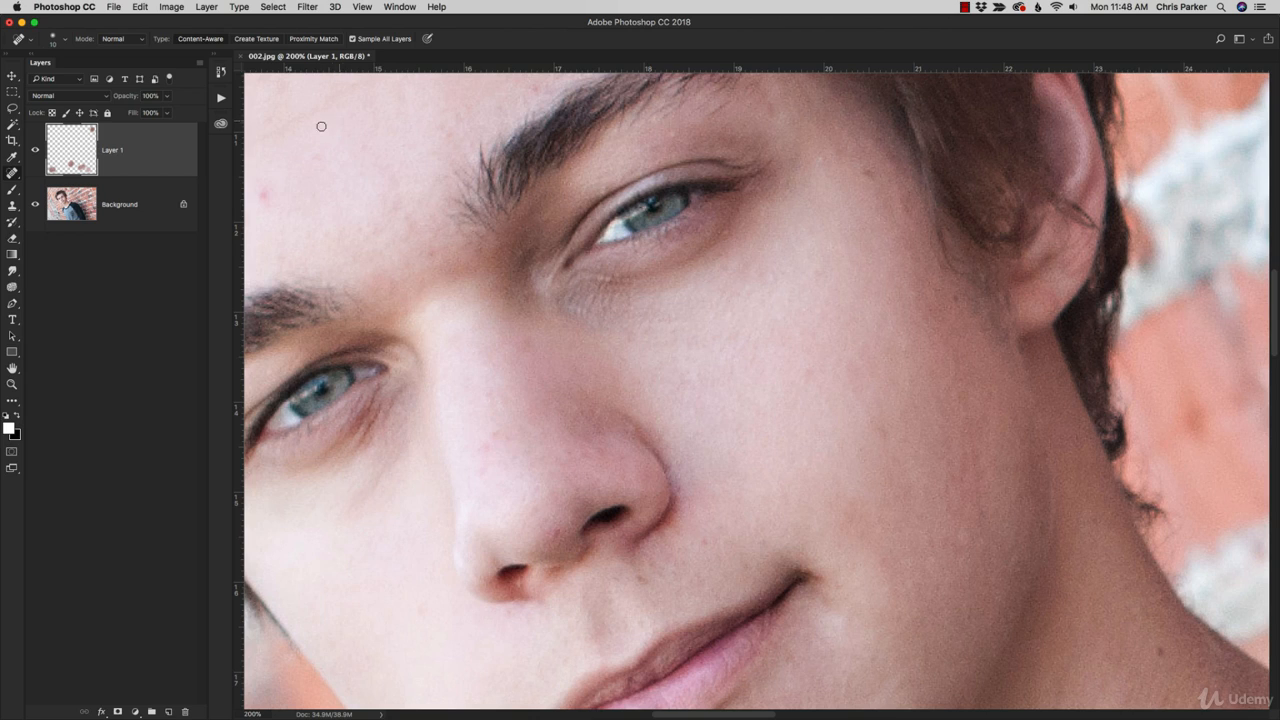
Add a new empty layer, compare Layer 1's healing on and off, and begin renaming Layer 1
{"action": "left_click", "coordinate": [169, 711]}
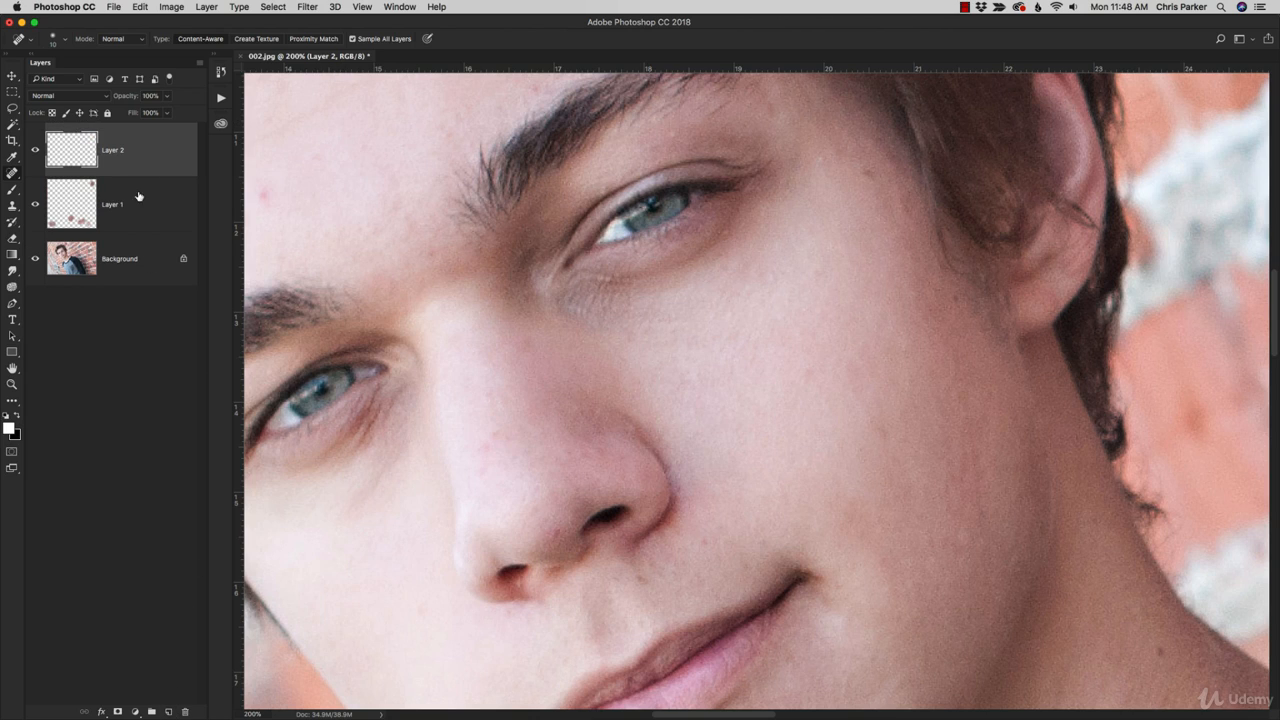
{"action": "left_click", "coordinate": [36, 205]}
{"action": "left_click", "coordinate": [36, 205]}
{"action": "left_click", "coordinate": [37, 205]}
{"action": "left_click", "coordinate": [37, 205]}
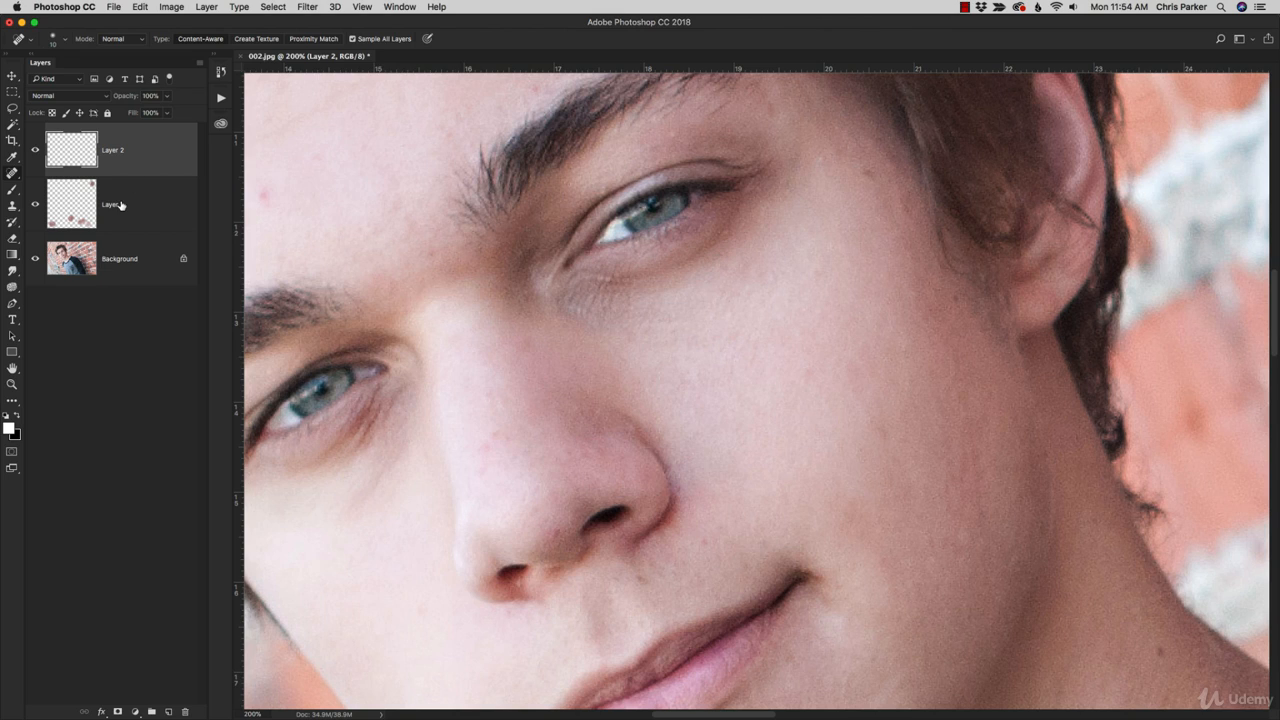
{"action": "left_click", "coordinate": [120, 205]}
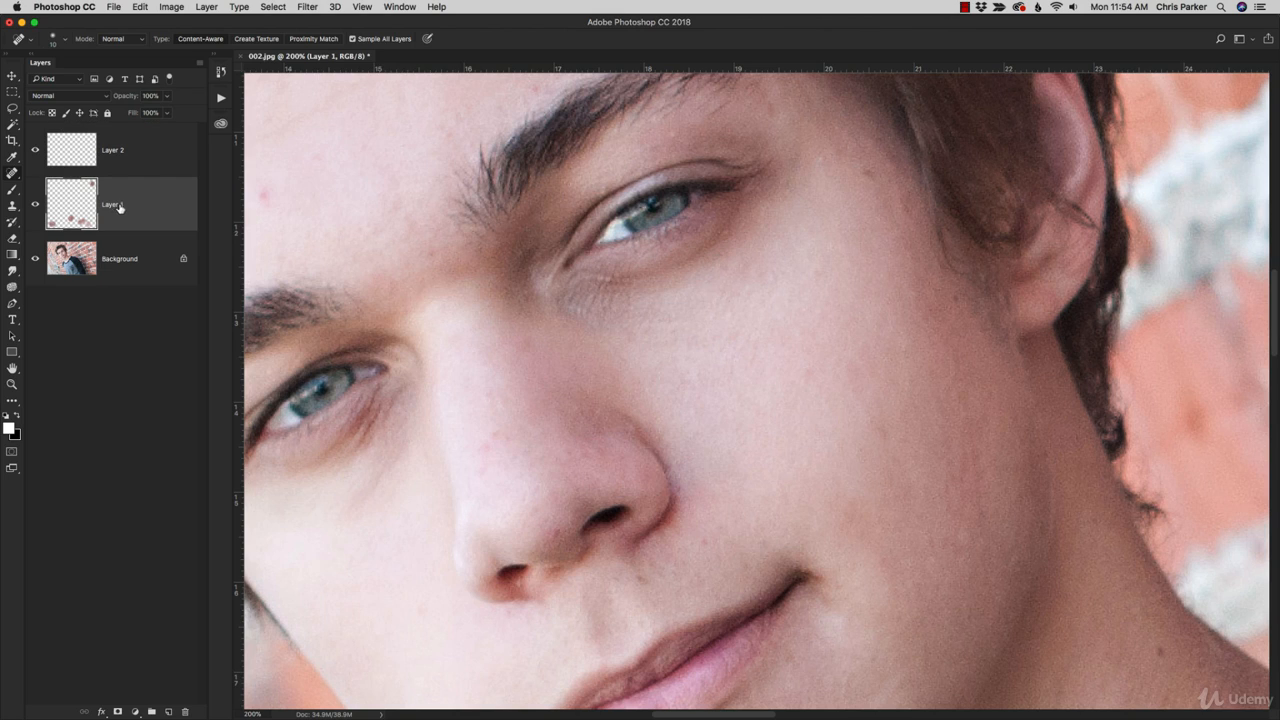
{"action": "double_click", "coordinate": [113, 205]}
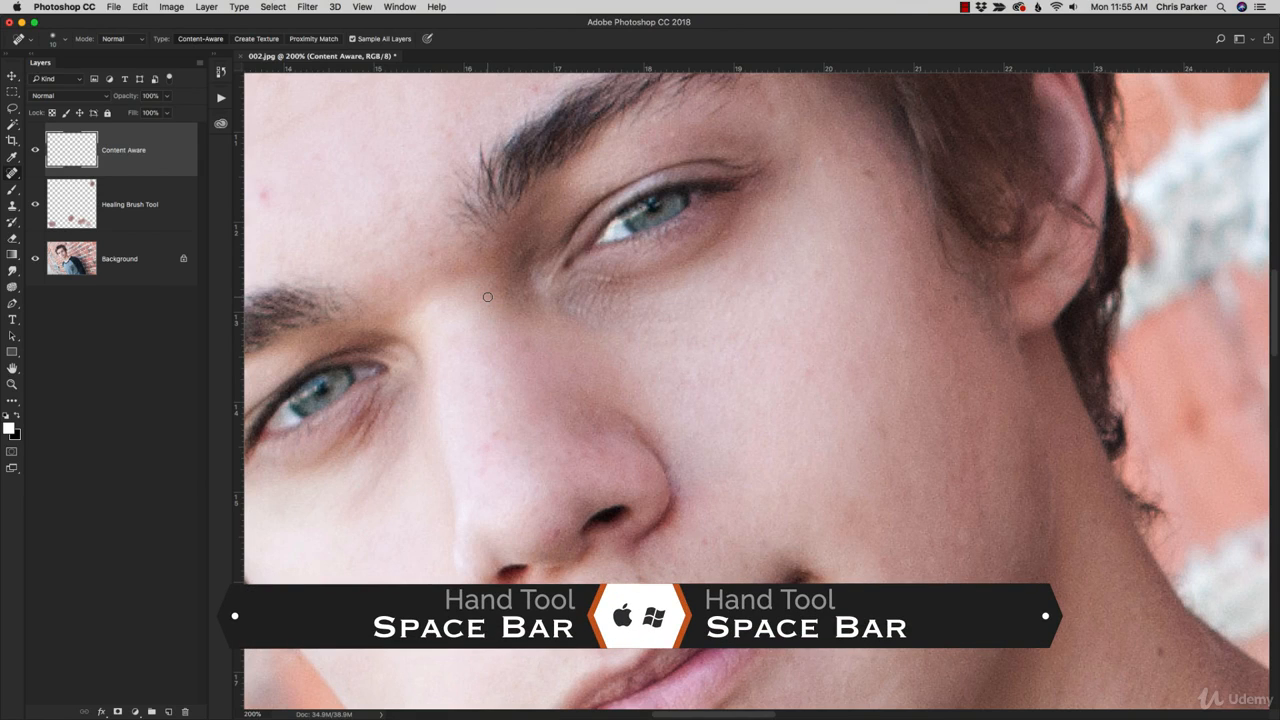
Pan up to the forehead and eyebrows, then try healing one red spot and undo it
{"action": "key", "text": "space"}
{"action": "left_click_drag", "start_coordinate": [476, 263], "coordinate": [671, 458]}
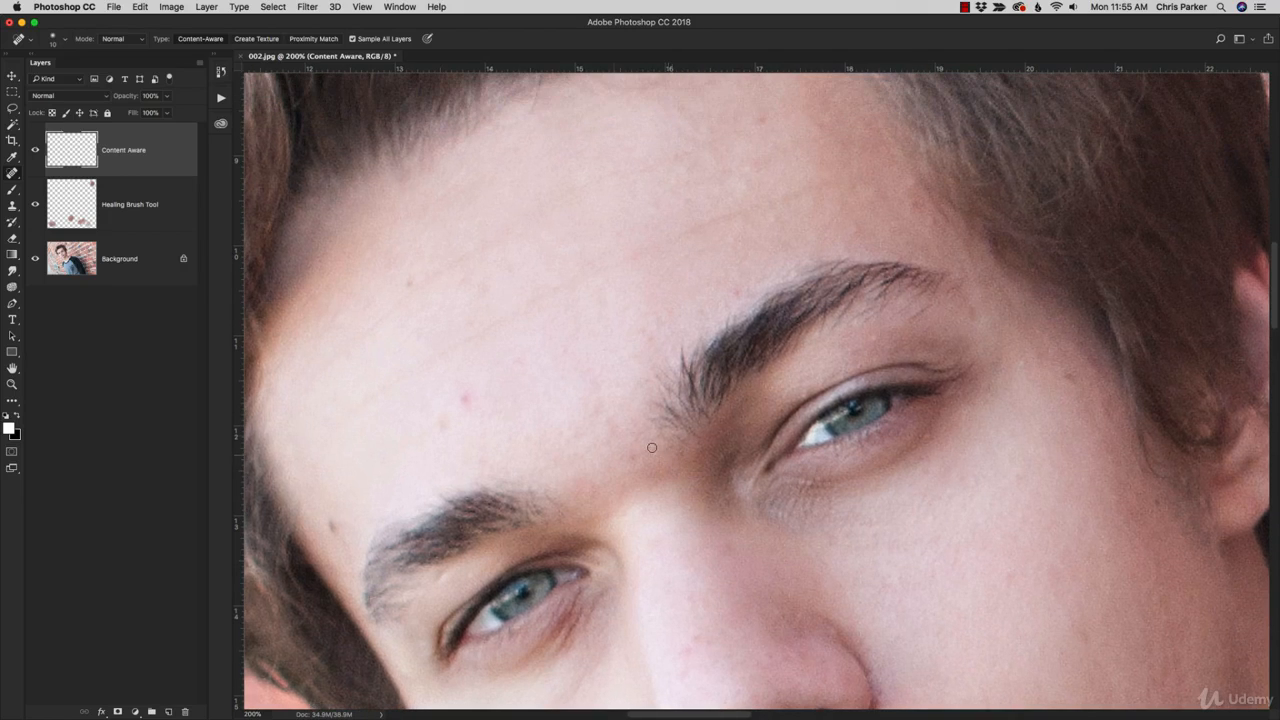
{"action": "left_click", "coordinate": [465, 400]}
{"action": "key", "text": "super+z"}
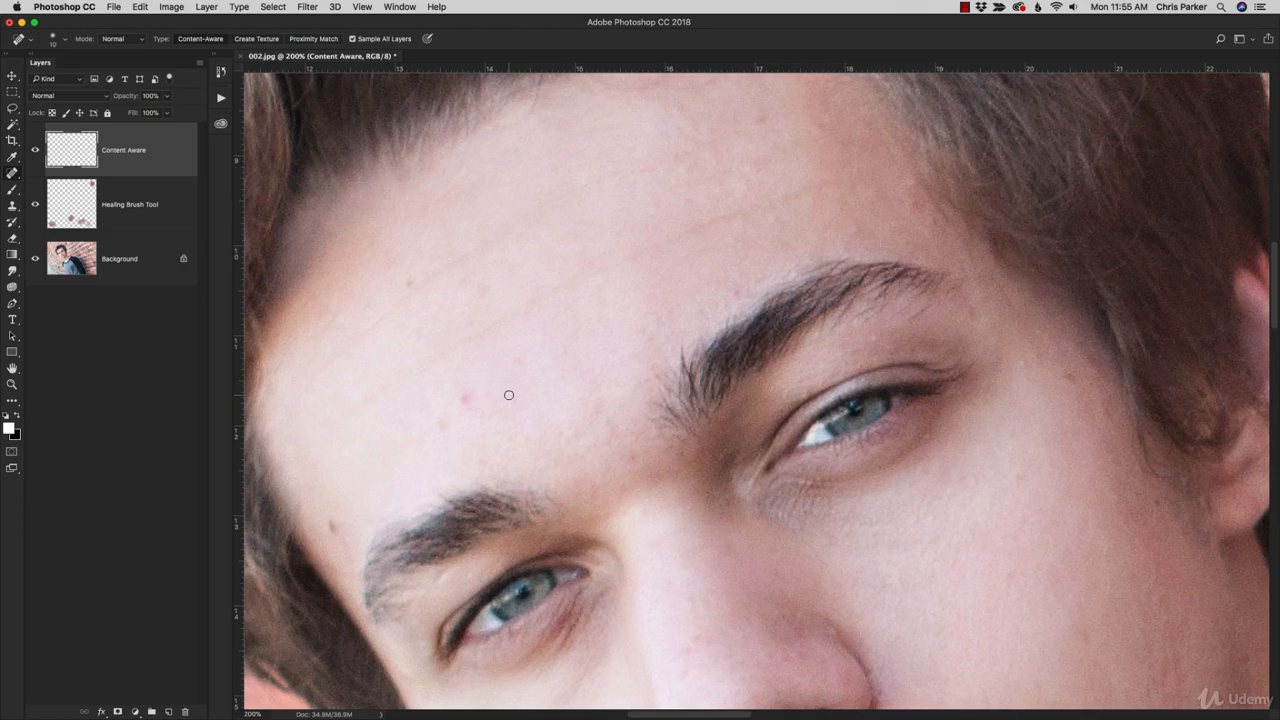